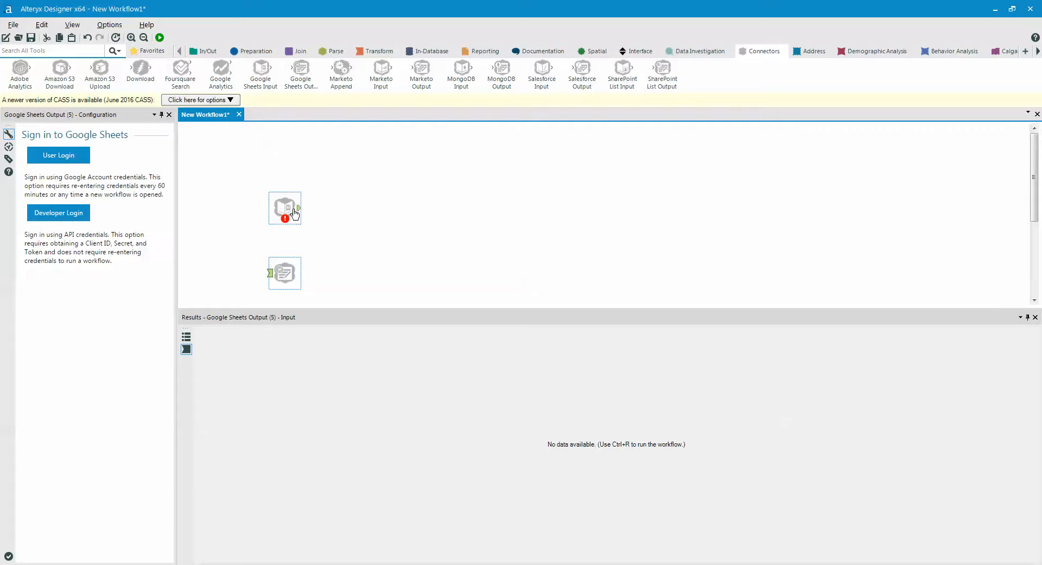
Compare the sign-in options of the Google Sheets Input and Google Sheets Output tools on the canvas.
{"action": "mouse_move", "coordinate": [284, 209]}
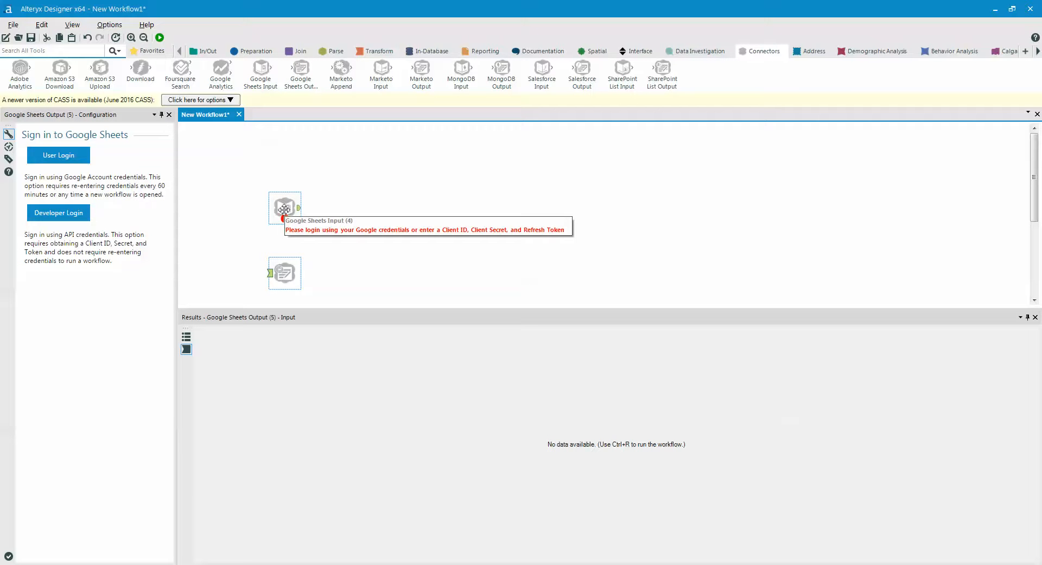
{"action": "left_click", "coordinate": [284, 209]}
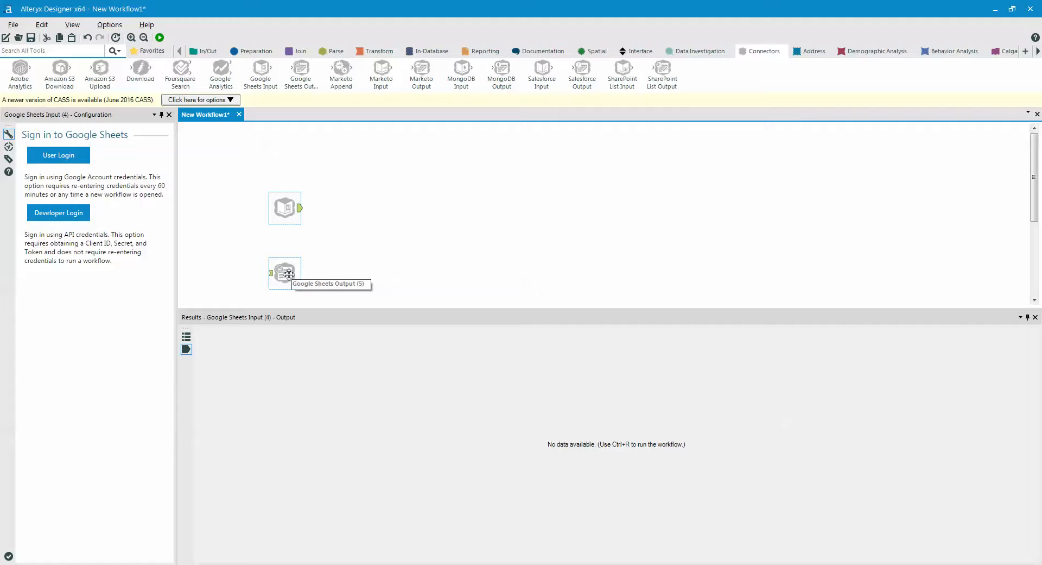
{"action": "left_click", "coordinate": [288, 274]}
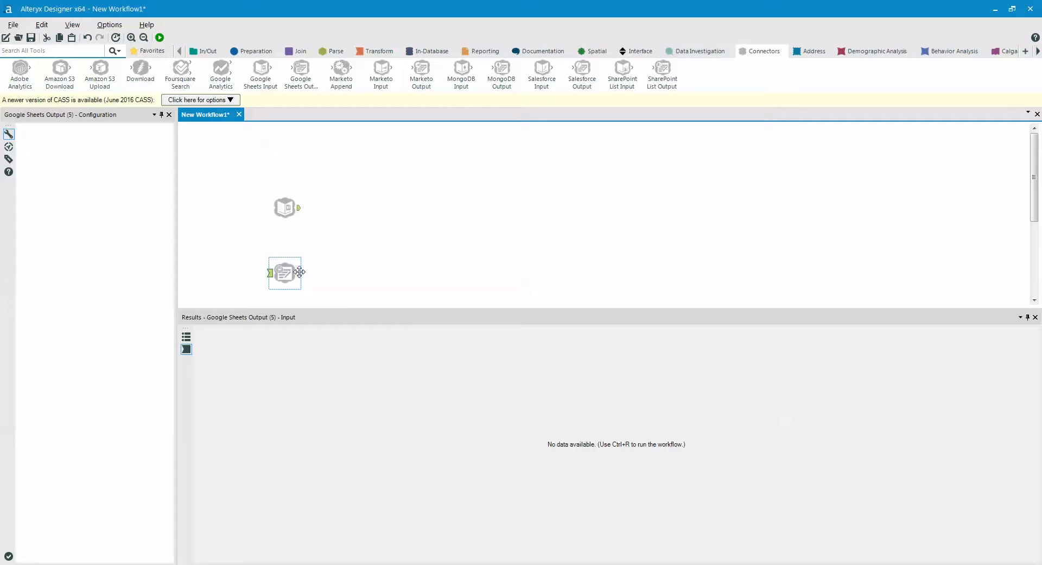
{"action": "left_click", "coordinate": [287, 212]}
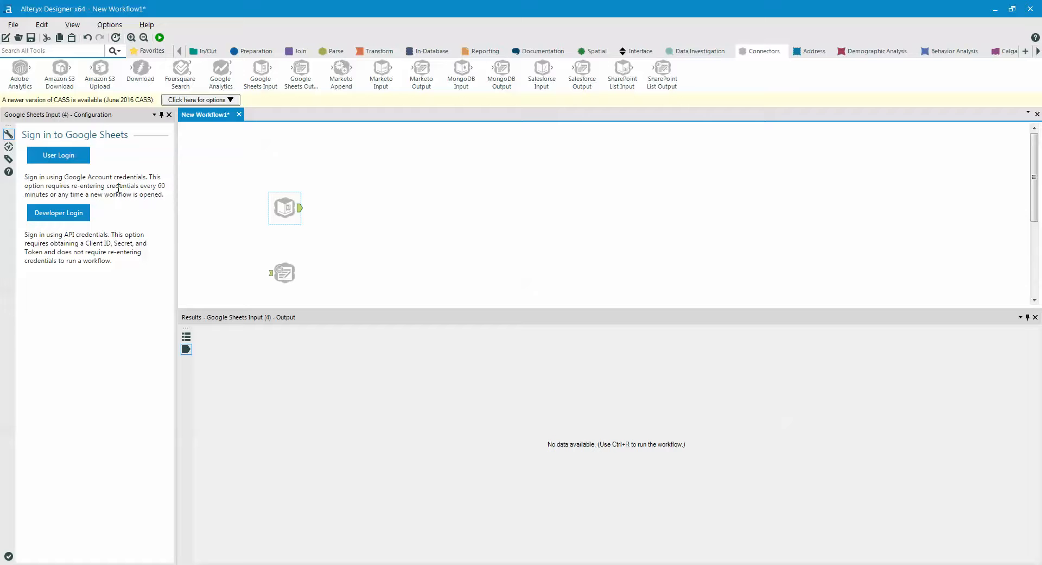
{"action": "left_click", "coordinate": [138, 188]}
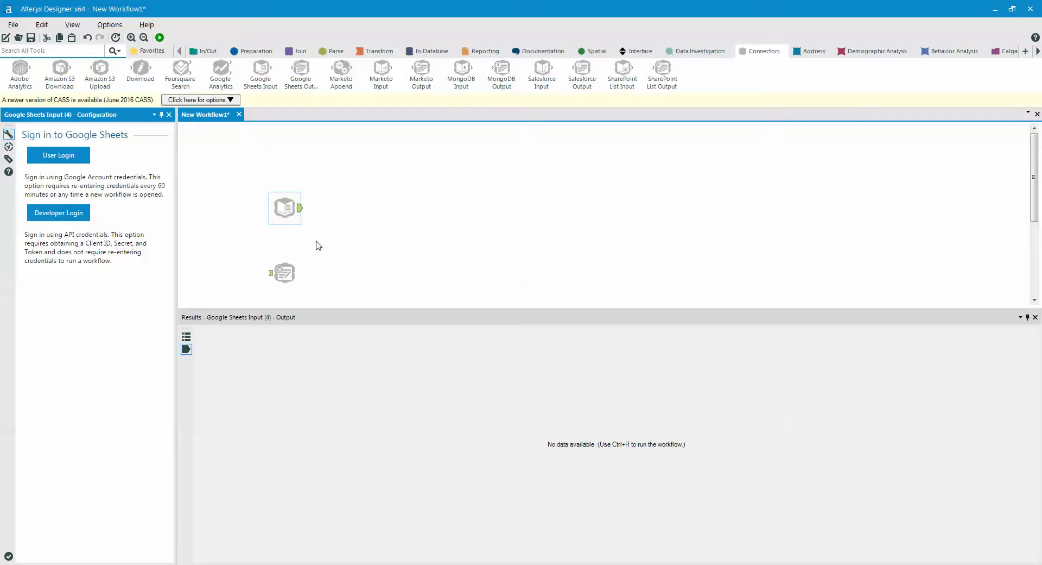
{"action": "left_click", "coordinate": [372, 238]}
{"action": "left_click", "coordinate": [286, 205]}
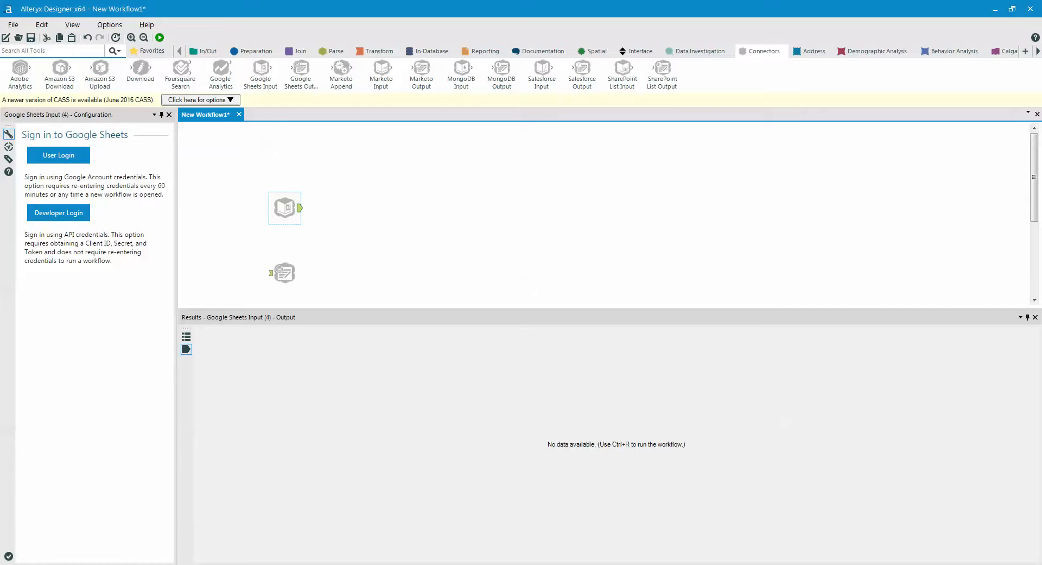
Switch to Chrome and review the sign-in section of the Alteryx Community How to Guide to Google Sheets.
{"action": "mouse_move", "coordinate": [190, 562]}
{"action": "left_click", "coordinate": [190, 505]}
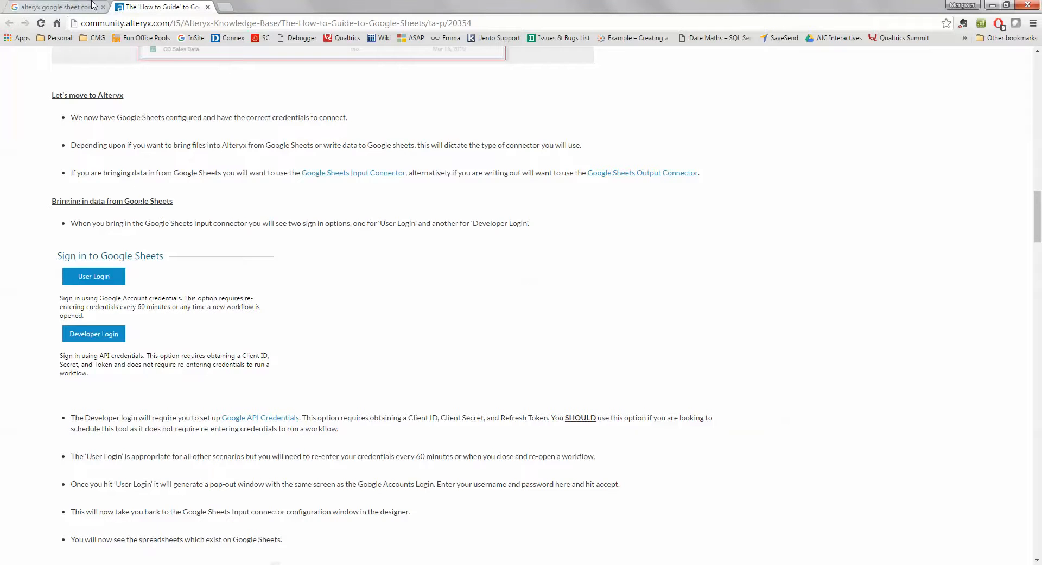
{"action": "left_click", "coordinate": [66, 6]}
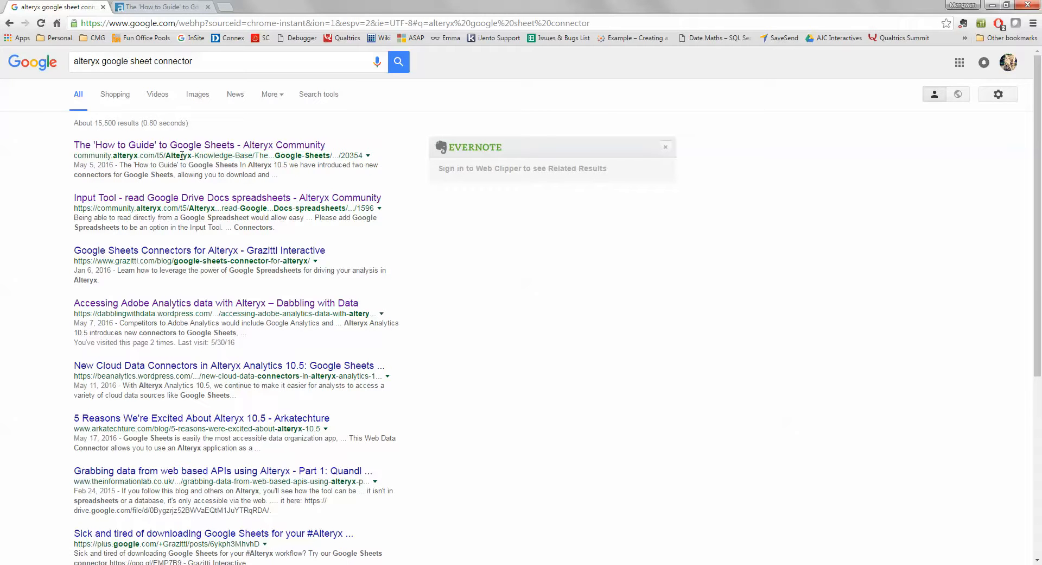
{"action": "left_click", "coordinate": [157, 5]}
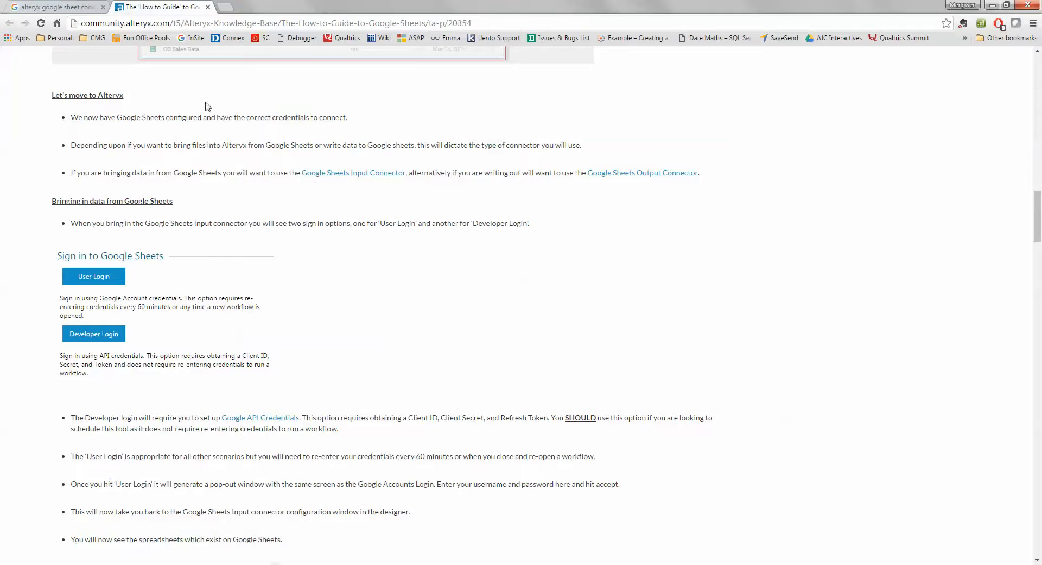
{"action": "scroll", "coordinate": [256, 309], "scroll_direction": "up", "scroll_amount": 2}
{"action": "scroll", "coordinate": [293, 310], "scroll_direction": "down", "scroll_amount": 2}
{"action": "mouse_move", "coordinate": [1038, 228]}
{"action": "left_mouse_down"}
{"action": "mouse_move", "coordinate": [1033, 216]}
{"action": "mouse_move", "coordinate": [1034, 241]}
{"action": "mouse_move", "coordinate": [1033, 124]}
{"action": "mouse_move", "coordinate": [1034, 239]}
{"action": "left_mouse_up"}
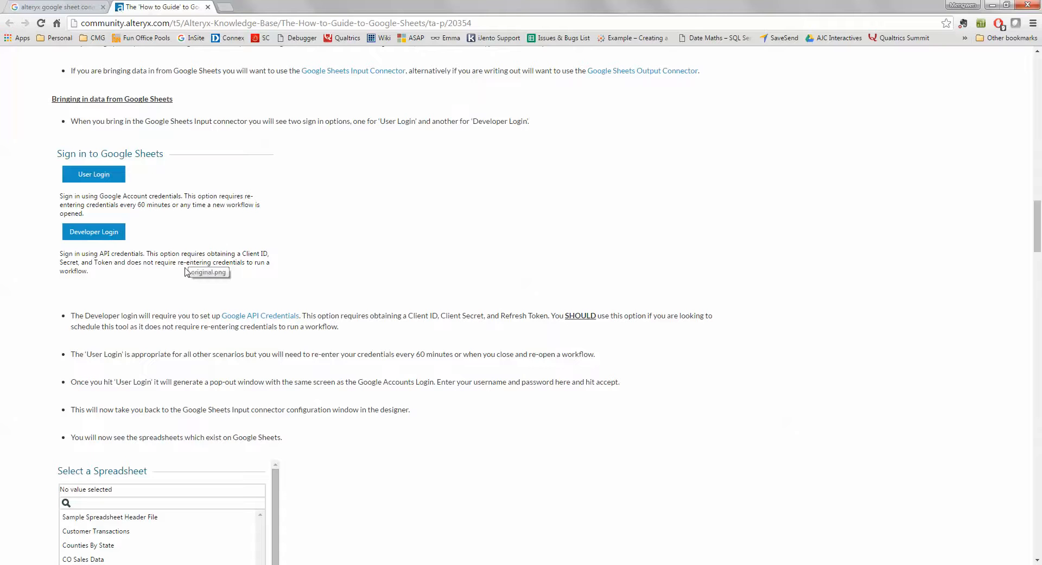
Open the guide's linked Google API Credentials article and load its console.developers.google.com link in a new tab.
{"action": "left_click_drag", "start_coordinate": [99, 317], "coordinate": [257, 315]}
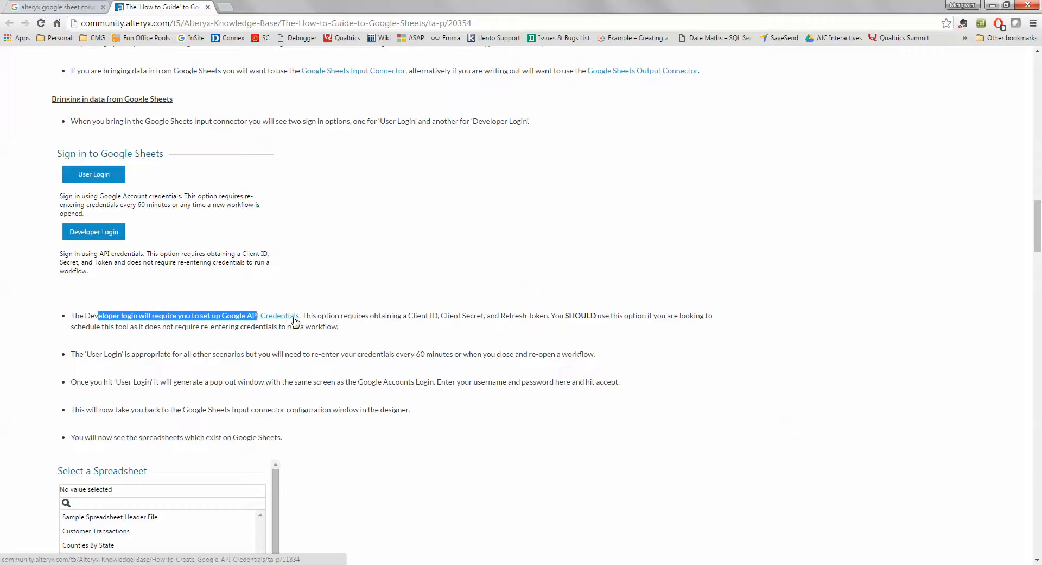
{"action": "left_click", "coordinate": [363, 321]}
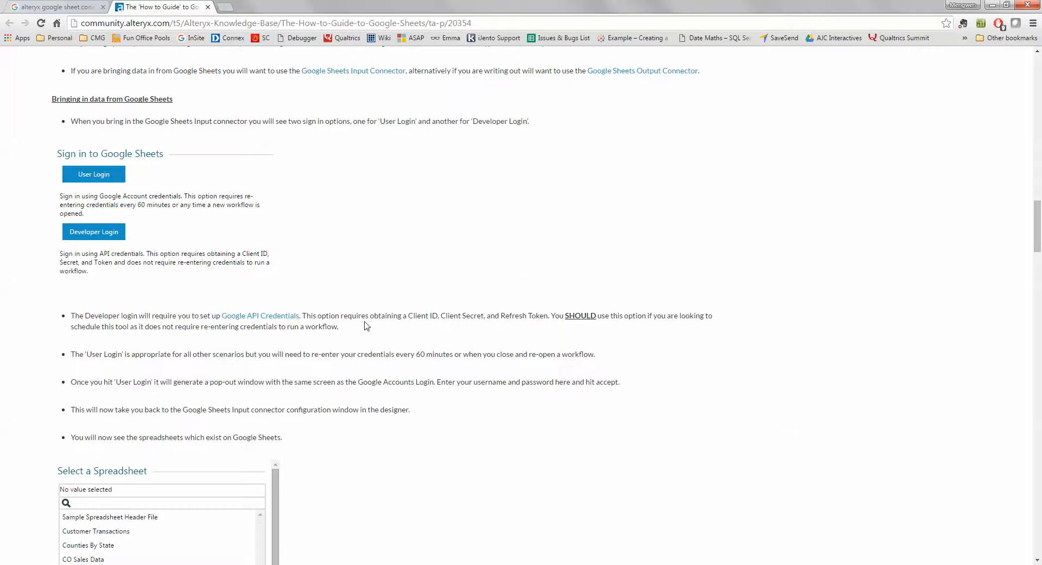
{"action": "left_click", "coordinate": [277, 319]}
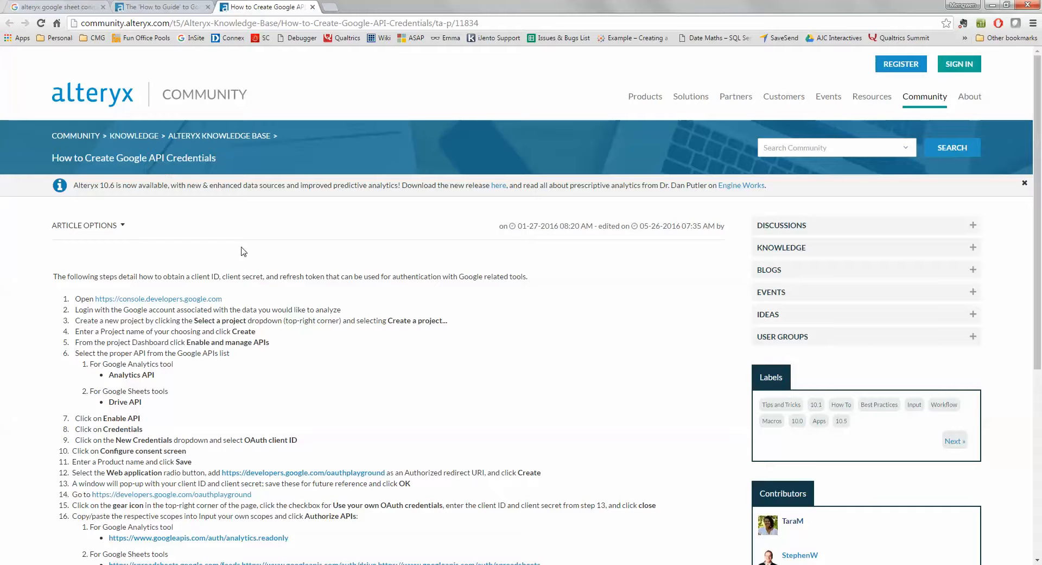
{"action": "right_click", "coordinate": [114, 299]}
{"action": "left_click", "coordinate": [134, 307]}
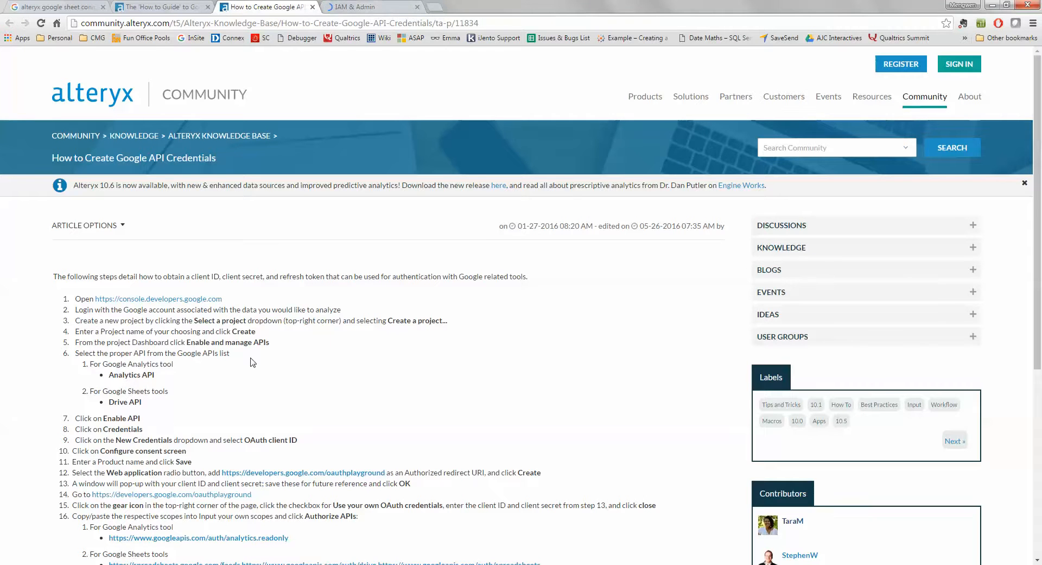
Move the credentials article into its own window and arrange it side by side with the Google API console window.
{"action": "left_click_drag", "start_coordinate": [246, 3], "coordinate": [189, 1]}
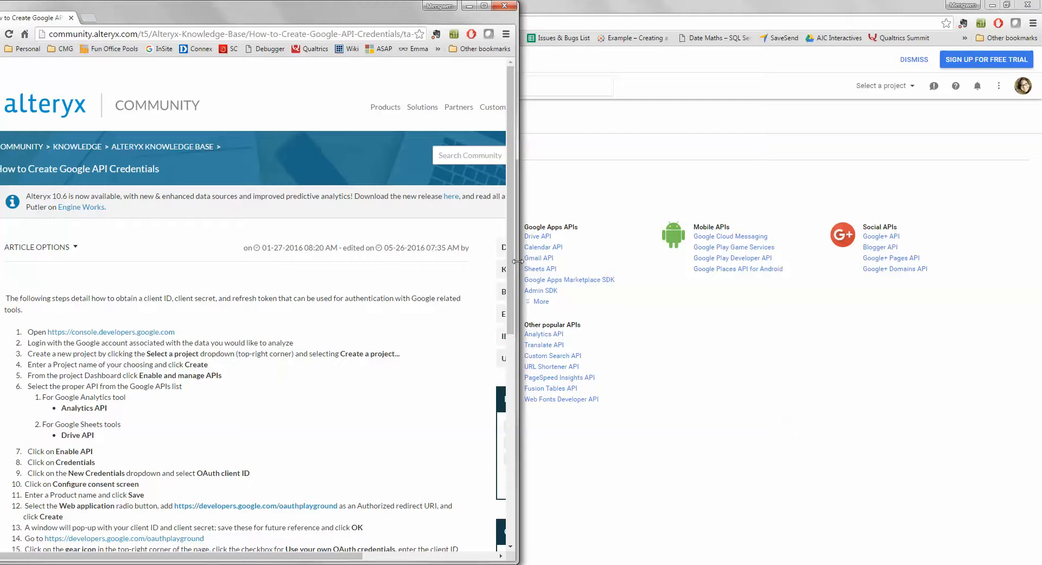
{"action": "left_click_drag", "start_coordinate": [518, 262], "coordinate": [470, 281]}
{"action": "left_click_drag", "start_coordinate": [566, 8], "coordinate": [694, 41]}
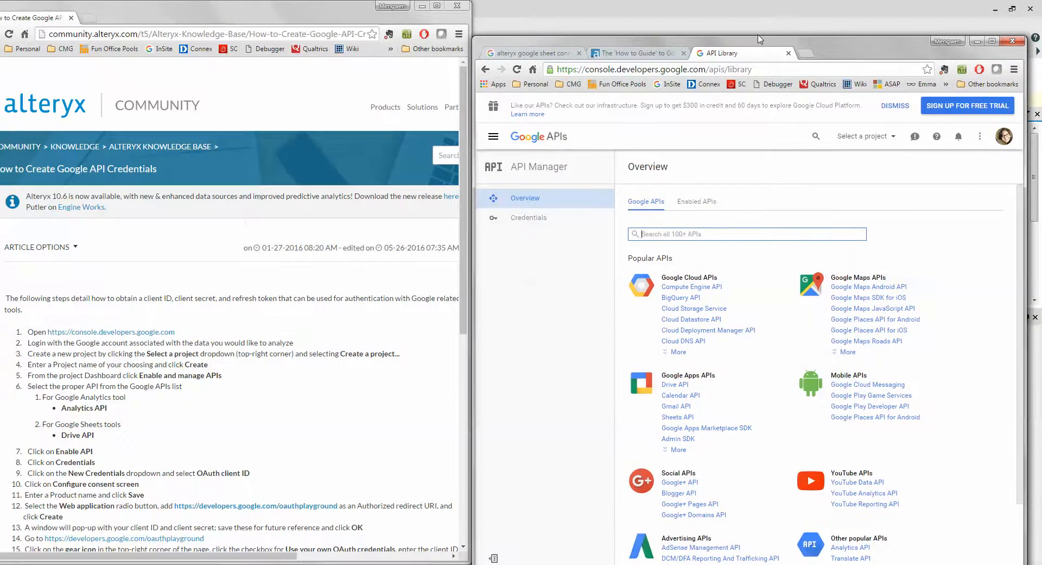
{"action": "left_click_drag", "start_coordinate": [761, 36], "coordinate": [761, 1]}
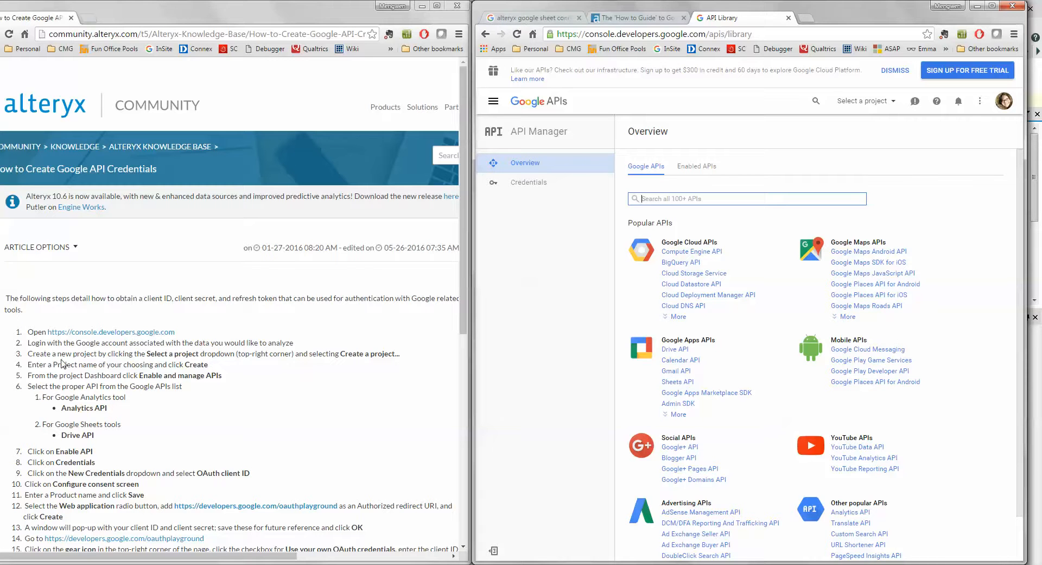
Create a Google API project named Alteryx Connector, declining email updates and agreeing to the terms of service.
{"action": "left_click_drag", "start_coordinate": [59, 354], "coordinate": [221, 362]}
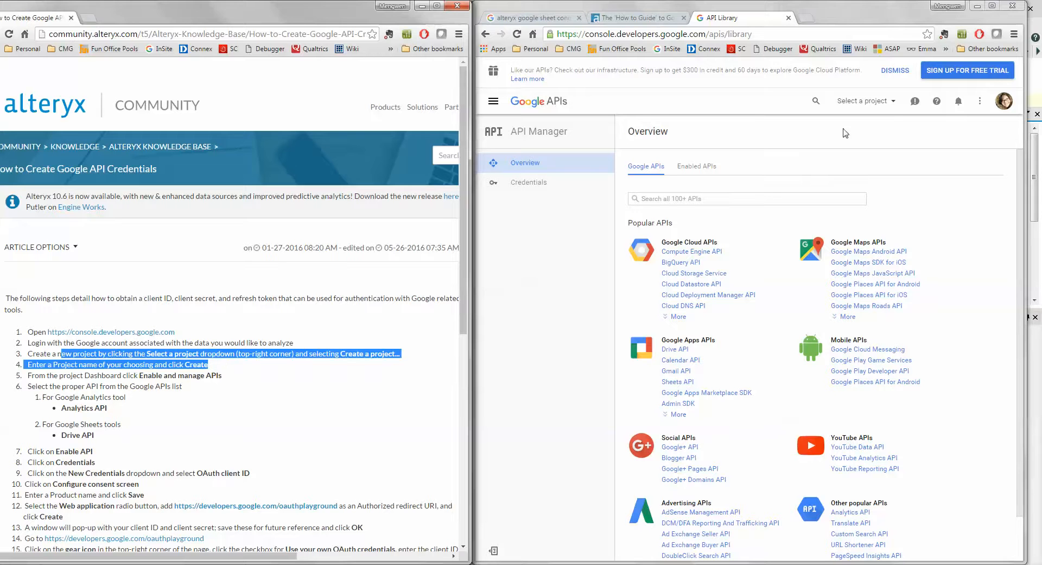
{"action": "left_click", "coordinate": [880, 104]}
{"action": "left_click", "coordinate": [871, 141]}
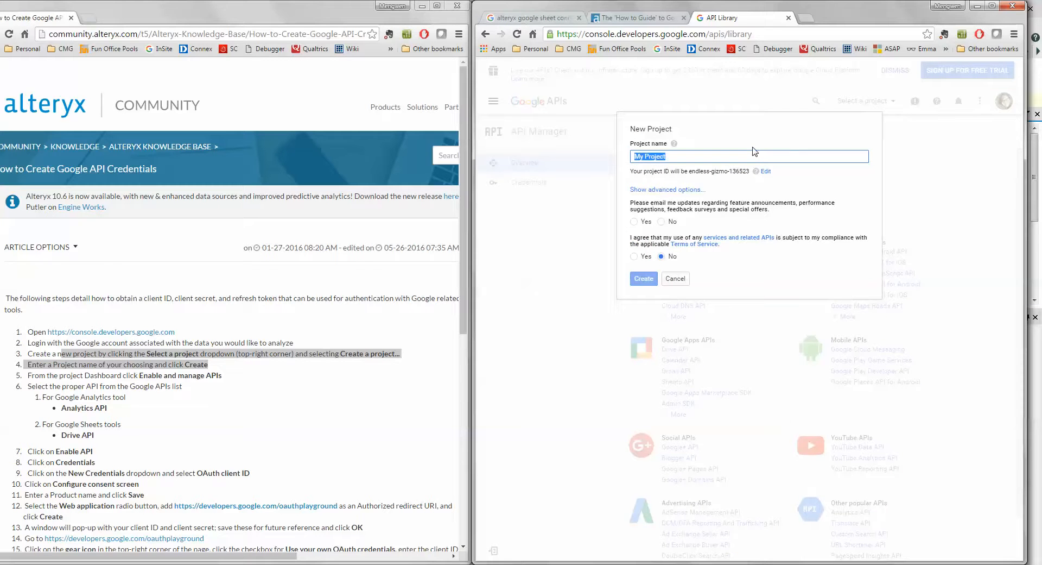
{"action": "type", "text": "Alteryx Conn"}
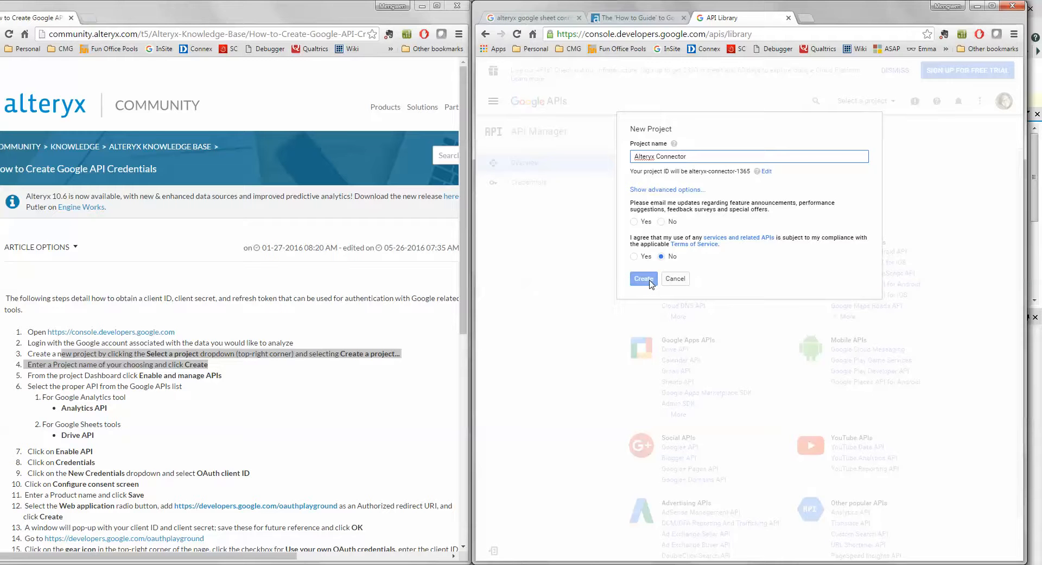
{"action": "left_click", "coordinate": [643, 279]}
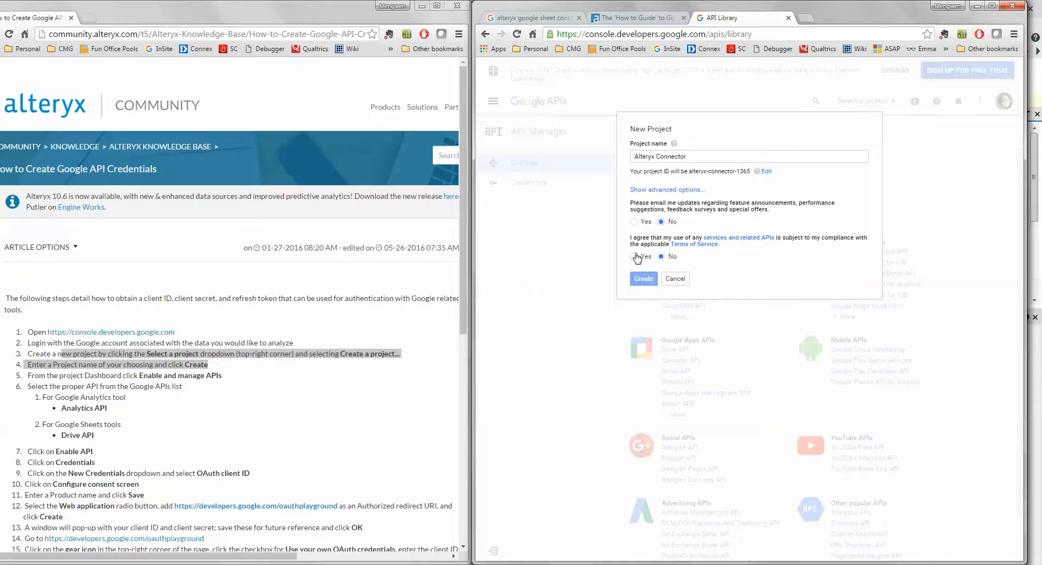
{"action": "left_click", "coordinate": [634, 256]}
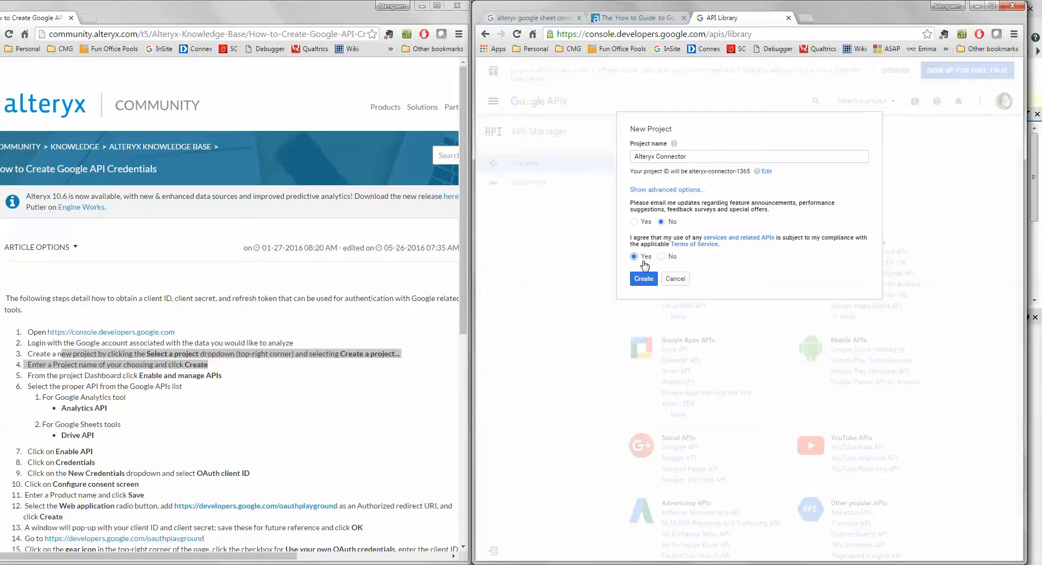
{"action": "left_click", "coordinate": [646, 281]}
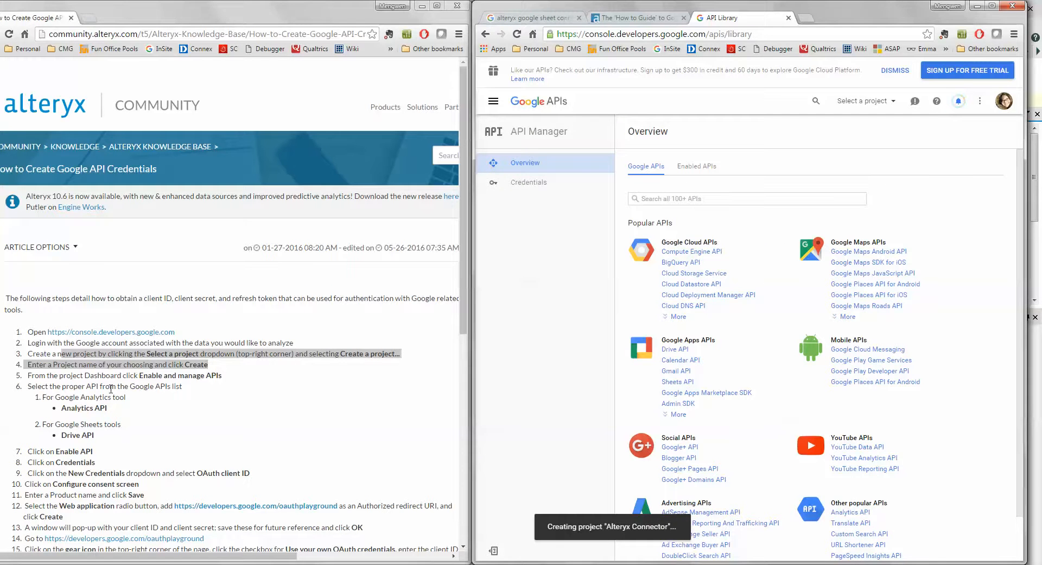
Following the article's steps for Google Sheets tools, find the Drive API in the Google APIs library and enable it.
{"action": "left_click_drag", "start_coordinate": [39, 376], "coordinate": [138, 375]}
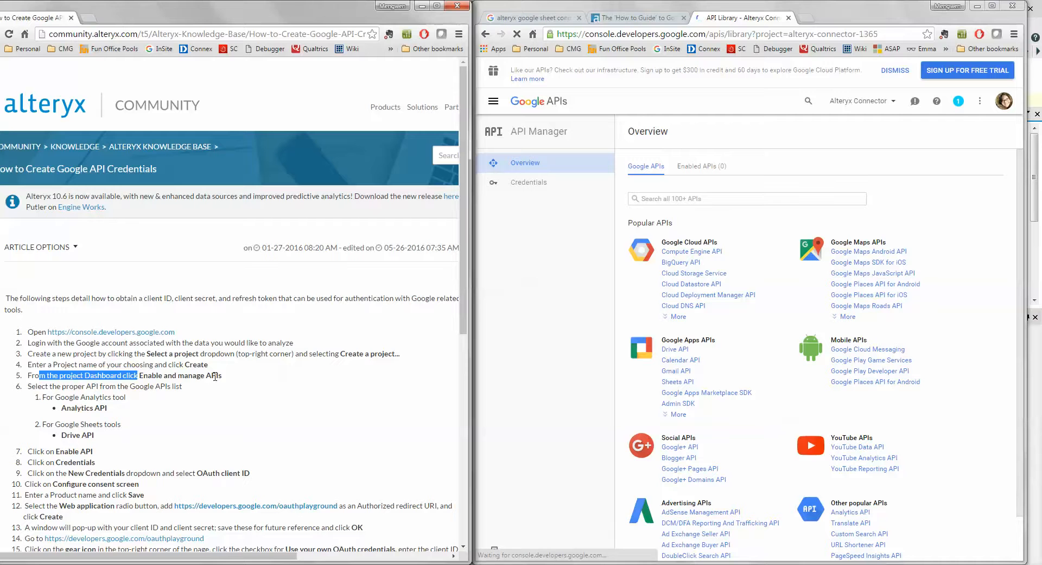
{"action": "left_click", "coordinate": [706, 168]}
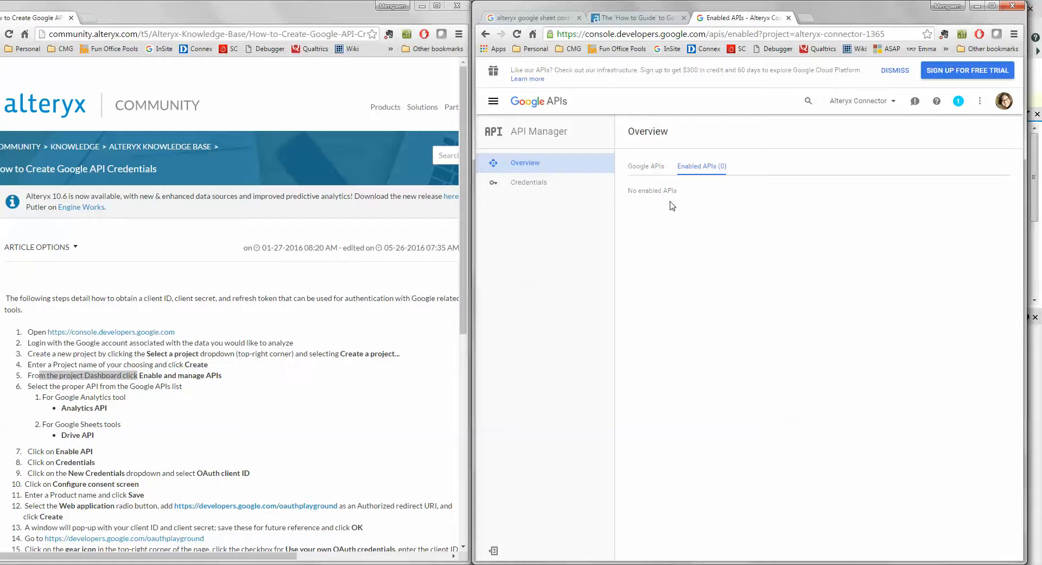
{"action": "left_click", "coordinate": [643, 168]}
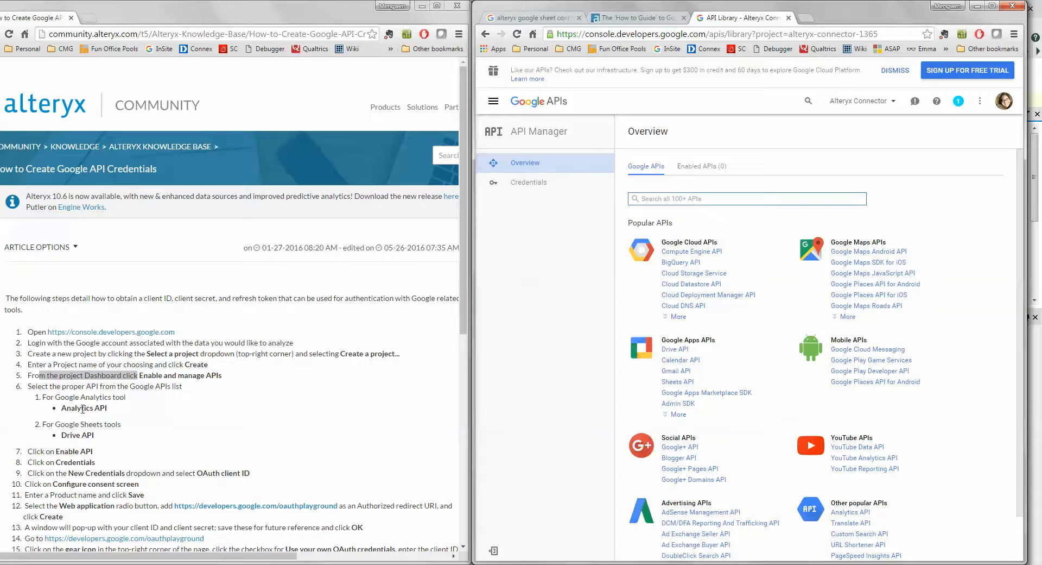
{"action": "mouse_move", "coordinate": [108, 411]}
{"action": "left_mouse_down"}
{"action": "mouse_move", "coordinate": [78, 404]}
{"action": "mouse_move", "coordinate": [103, 397]}
{"action": "left_mouse_up"}
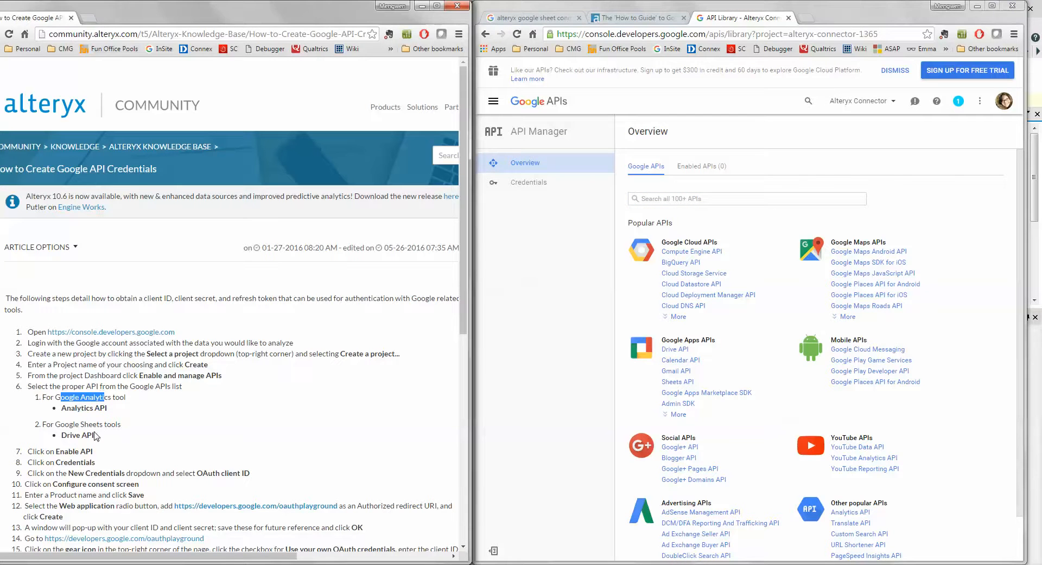
{"action": "mouse_move", "coordinate": [70, 435]}
{"action": "left_mouse_down"}
{"action": "mouse_move", "coordinate": [99, 436]}
{"action": "mouse_move", "coordinate": [105, 422]}
{"action": "mouse_move", "coordinate": [97, 437]}
{"action": "mouse_move", "coordinate": [59, 435]}
{"action": "left_mouse_up"}
{"action": "left_click", "coordinate": [546, 376]}
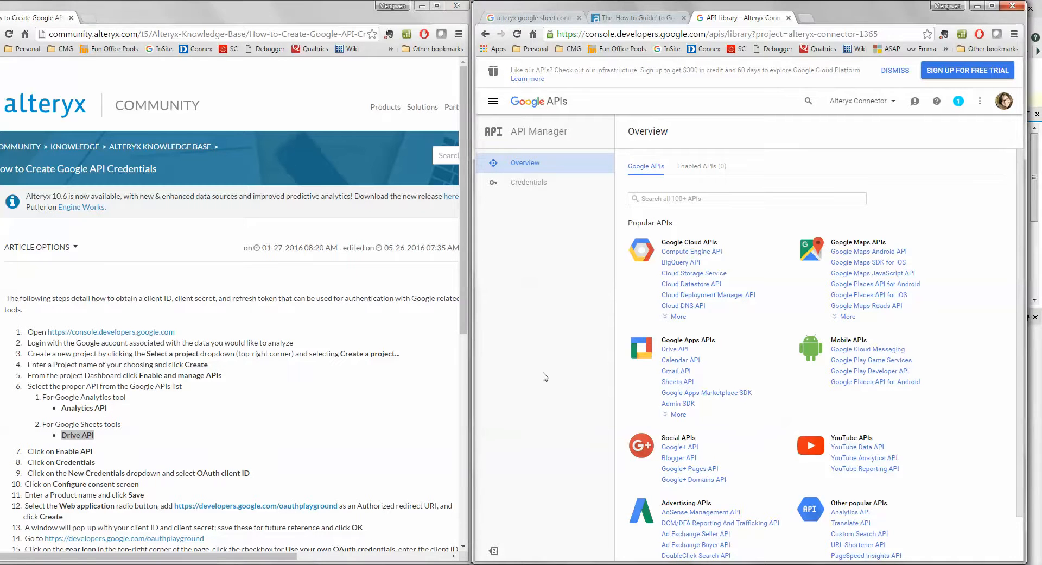
{"action": "key", "text": "ctrl+f"}
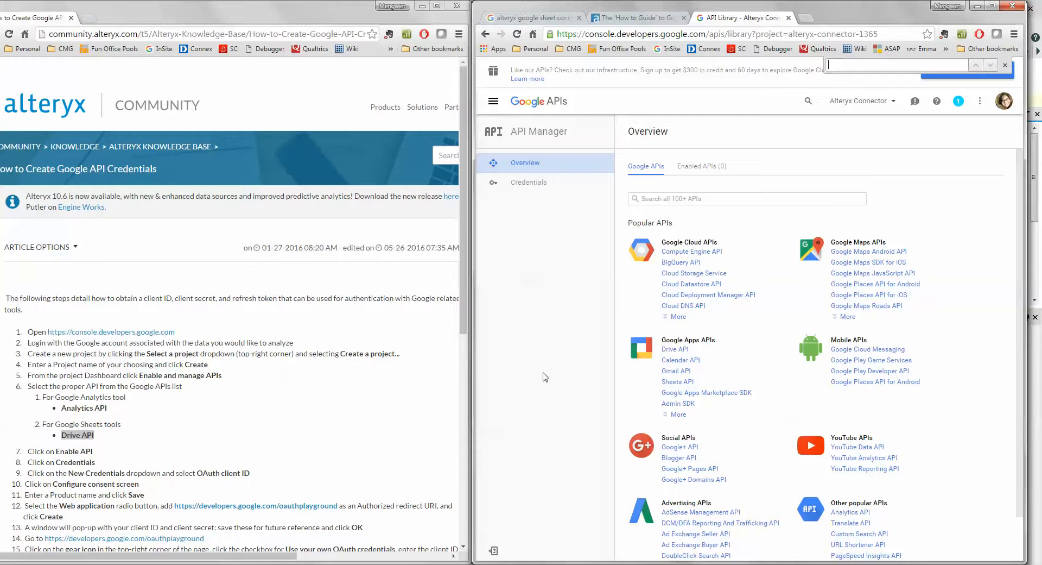
{"action": "type", "text": "ve"}
{"action": "left_click", "coordinate": [672, 350]}
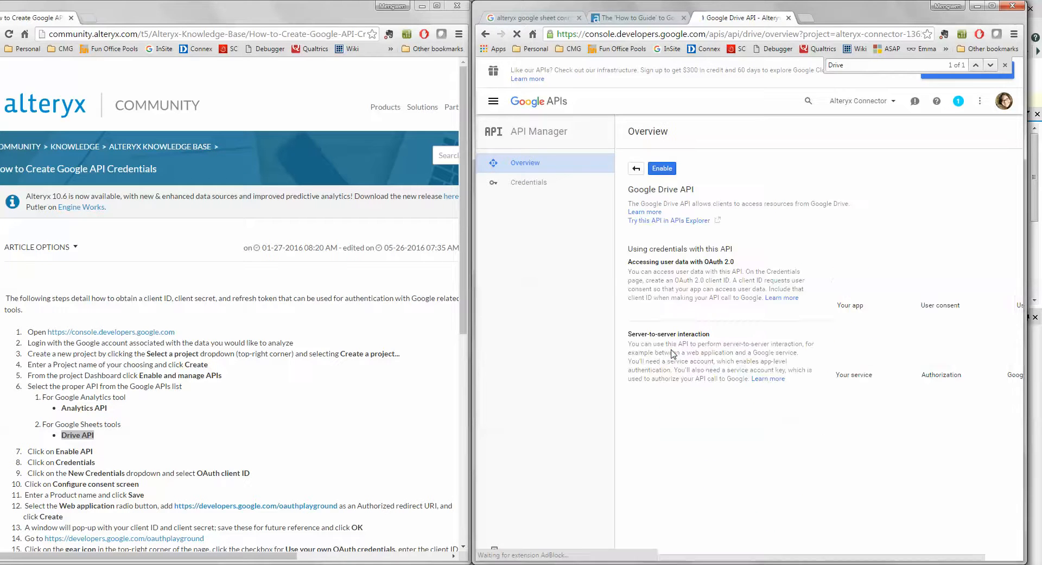
{"action": "left_click", "coordinate": [663, 170]}
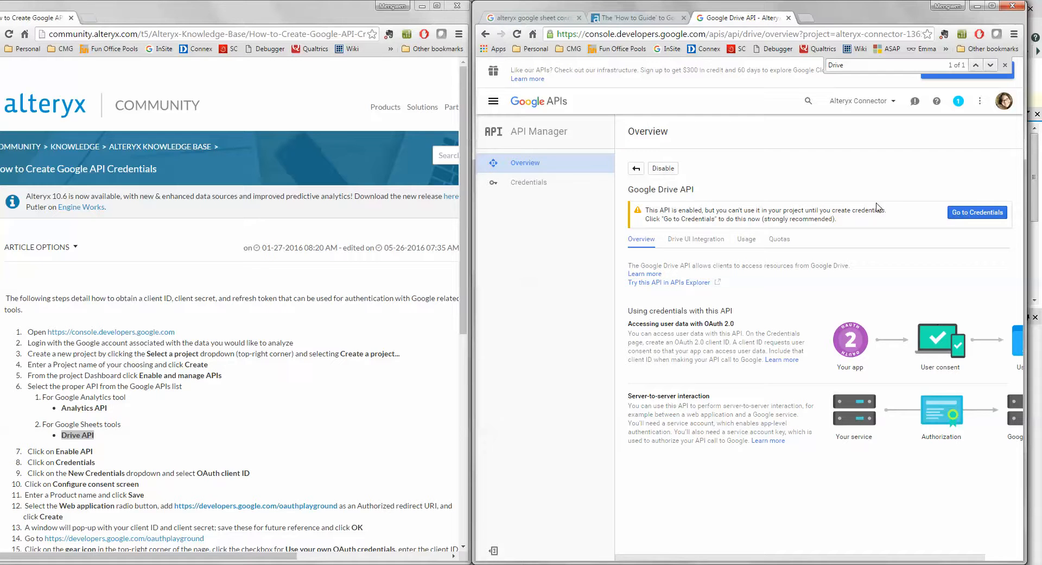
Begin creating an OAuth client ID credential for the Alteryx Connector project.
{"action": "left_click", "coordinate": [542, 186]}
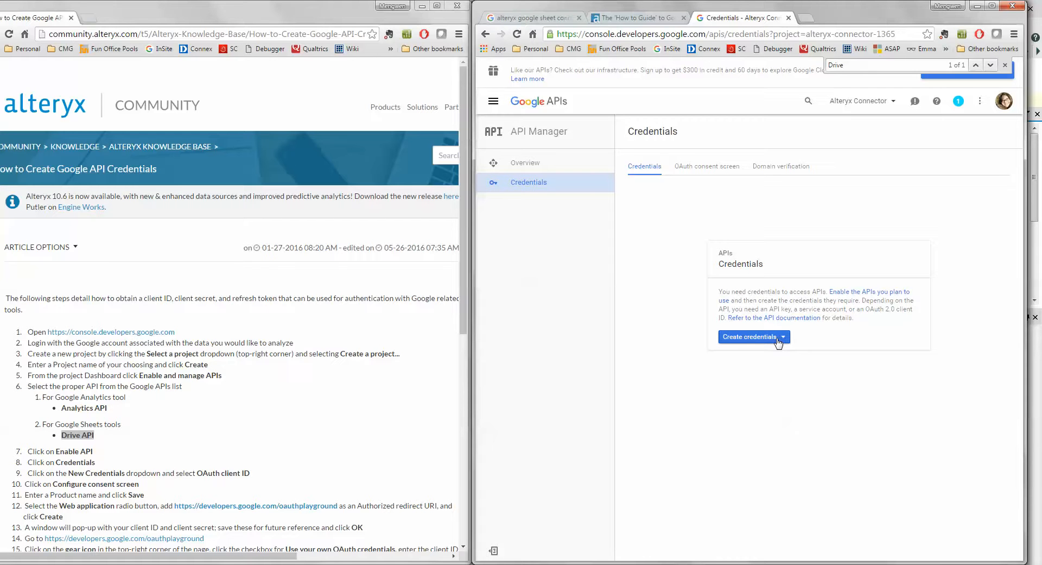
{"action": "left_click", "coordinate": [777, 339]}
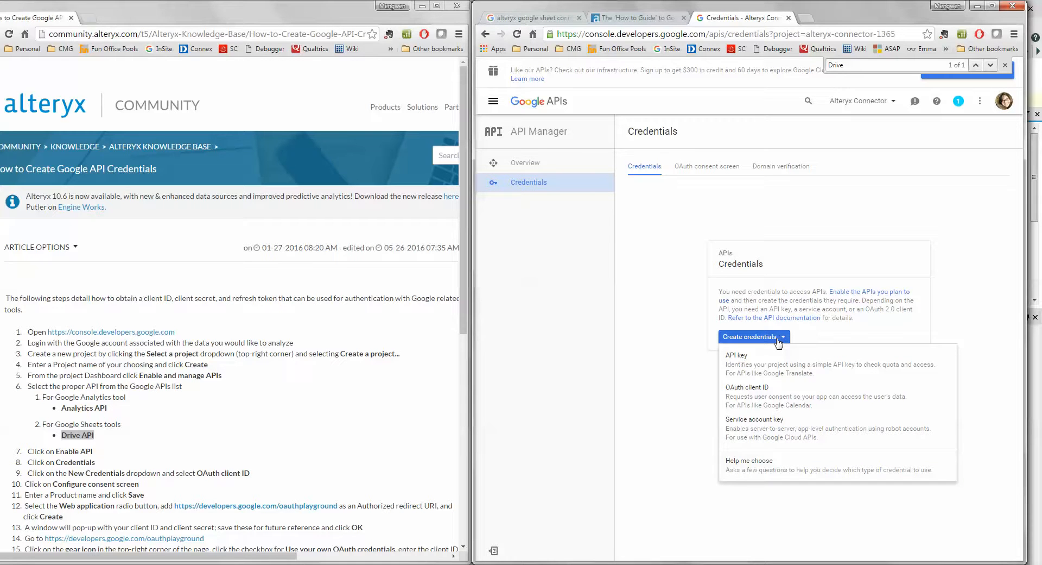
{"action": "left_click", "coordinate": [783, 395]}
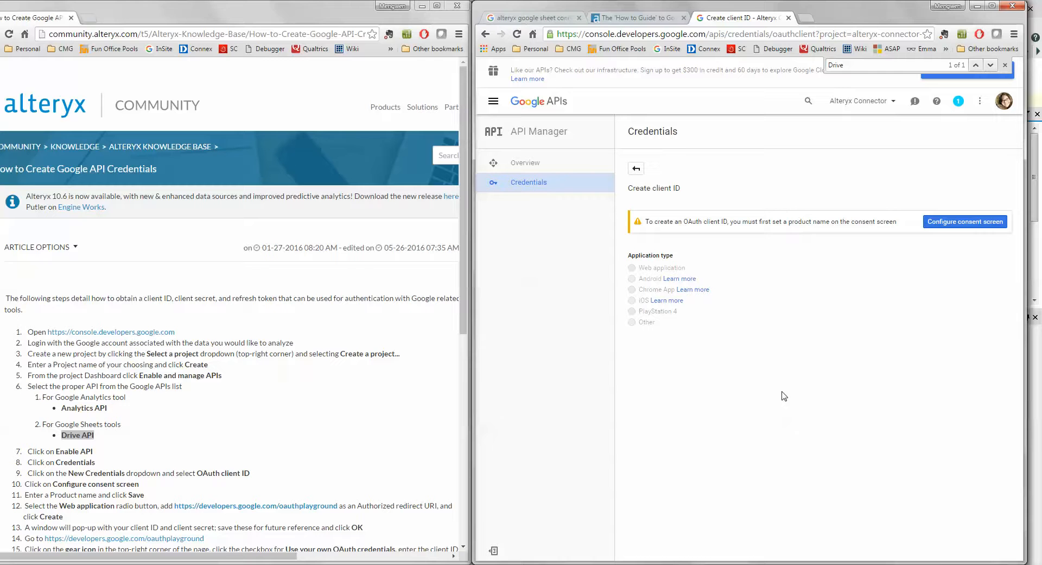
Configure the OAuth consent screen with the product name "Alteryx connector product name" and save it.
{"action": "left_click_drag", "start_coordinate": [42, 485], "coordinate": [130, 484]}
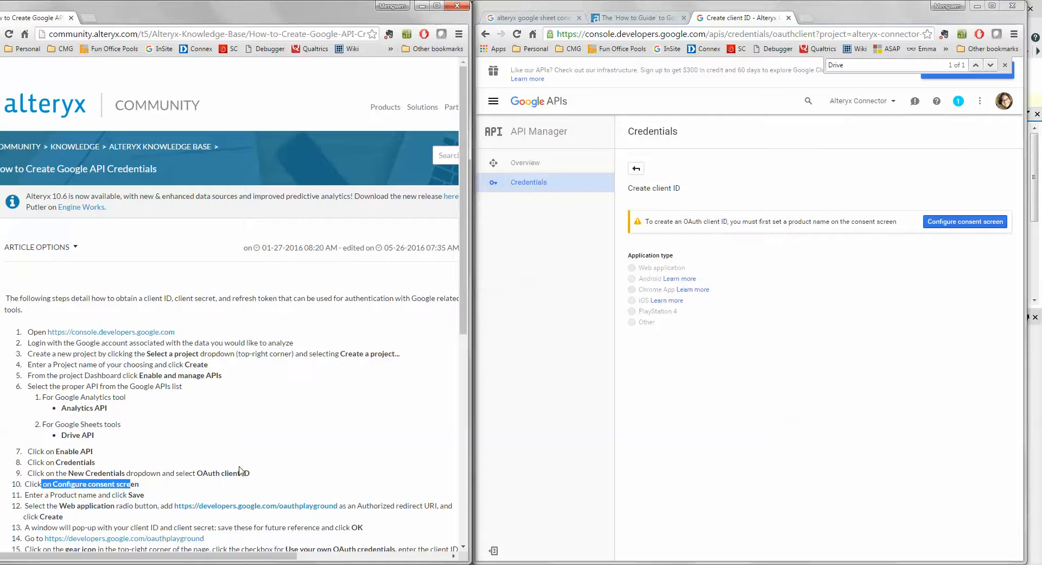
{"action": "left_click", "coordinate": [957, 227]}
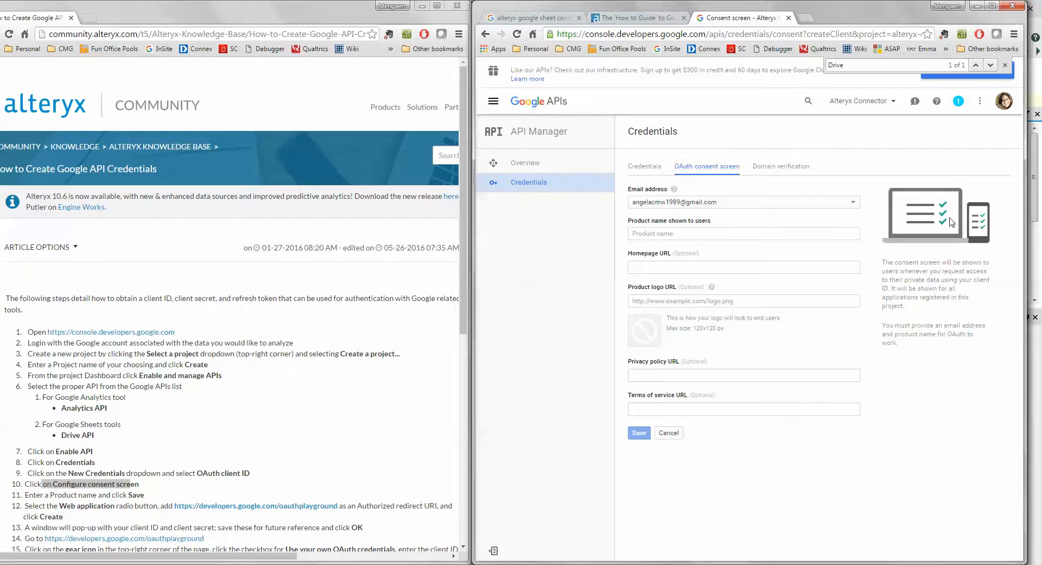
{"action": "left_click", "coordinate": [649, 232]}
{"action": "type", "text": "Alteryx"}
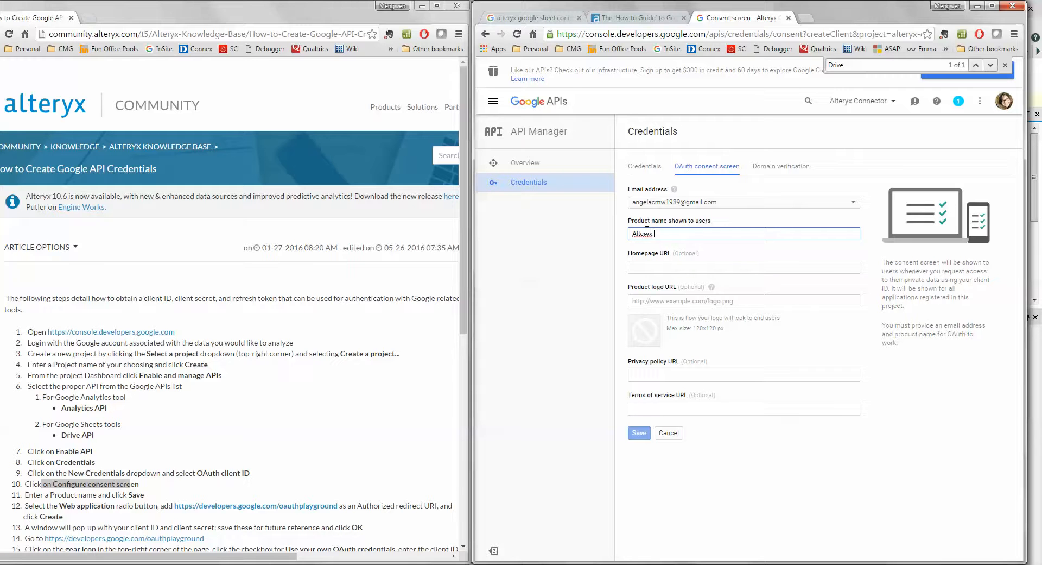
{"action": "type", "text": " connector product name"}
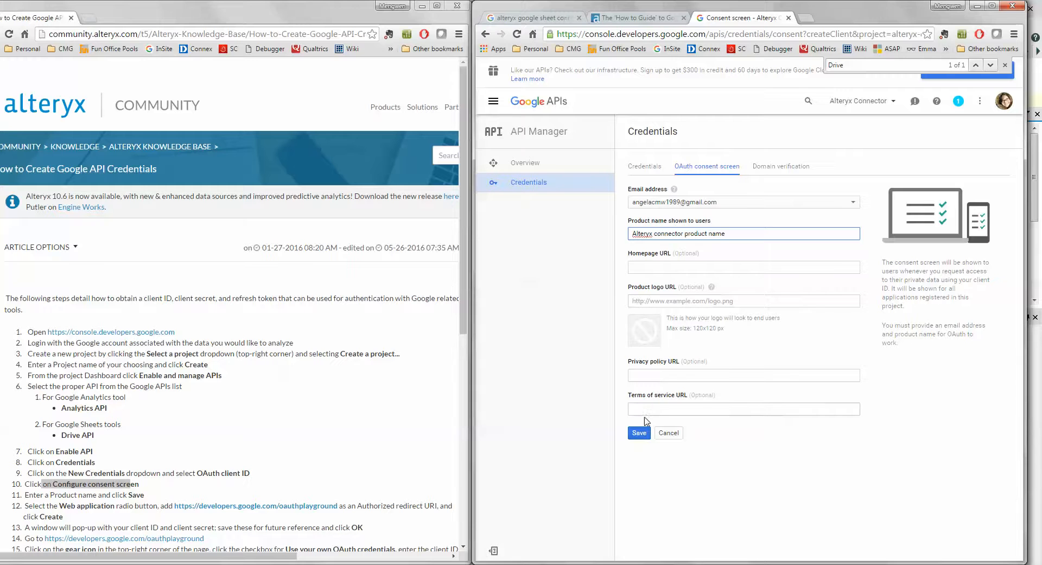
{"action": "left_click", "coordinate": [639, 433]}
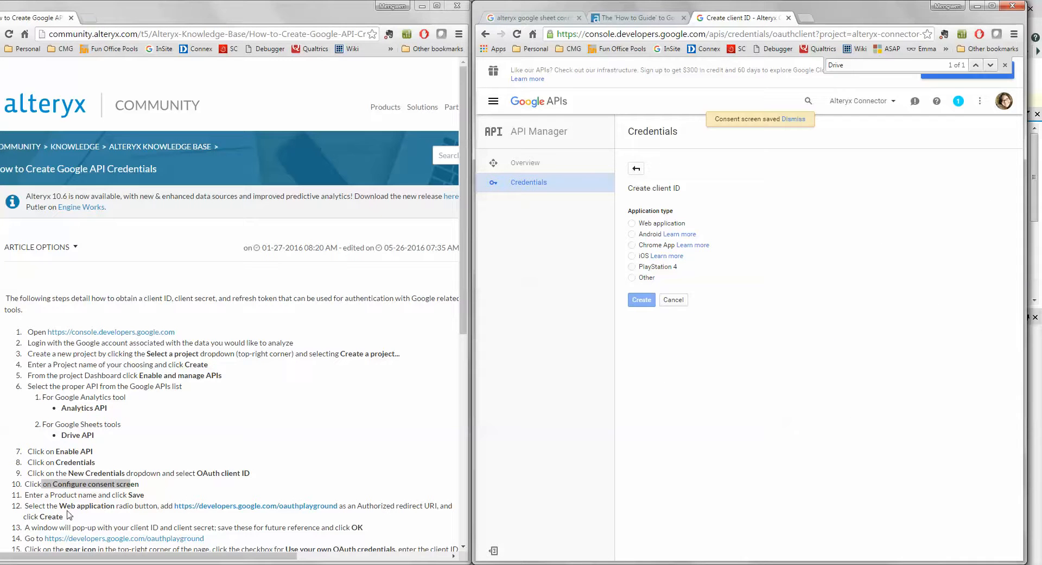
{"action": "left_click", "coordinate": [633, 224]}
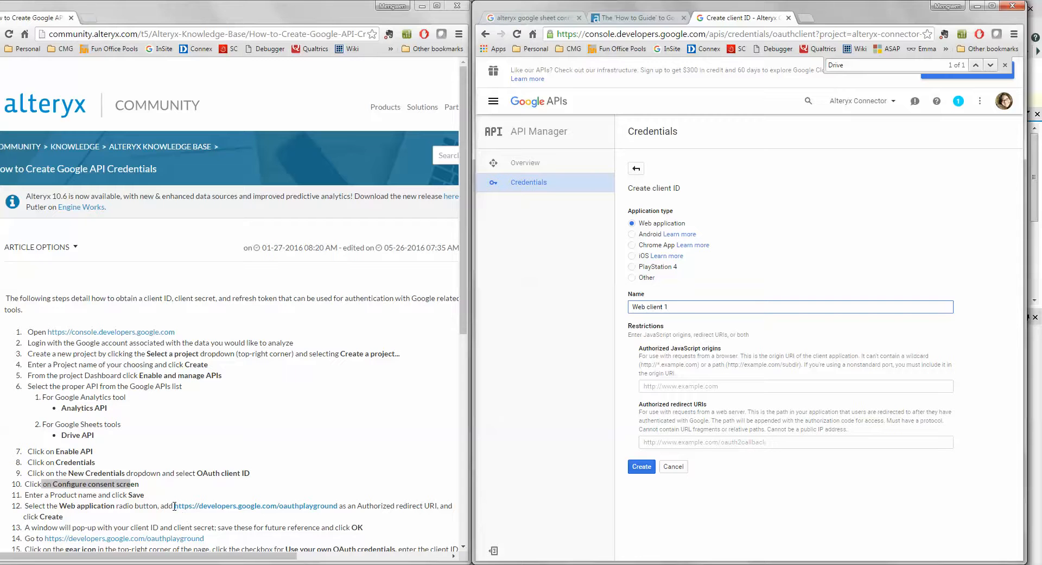
{"action": "left_click_drag", "start_coordinate": [175, 506], "coordinate": [199, 506]}
{"action": "right_click", "coordinate": [200, 507]}
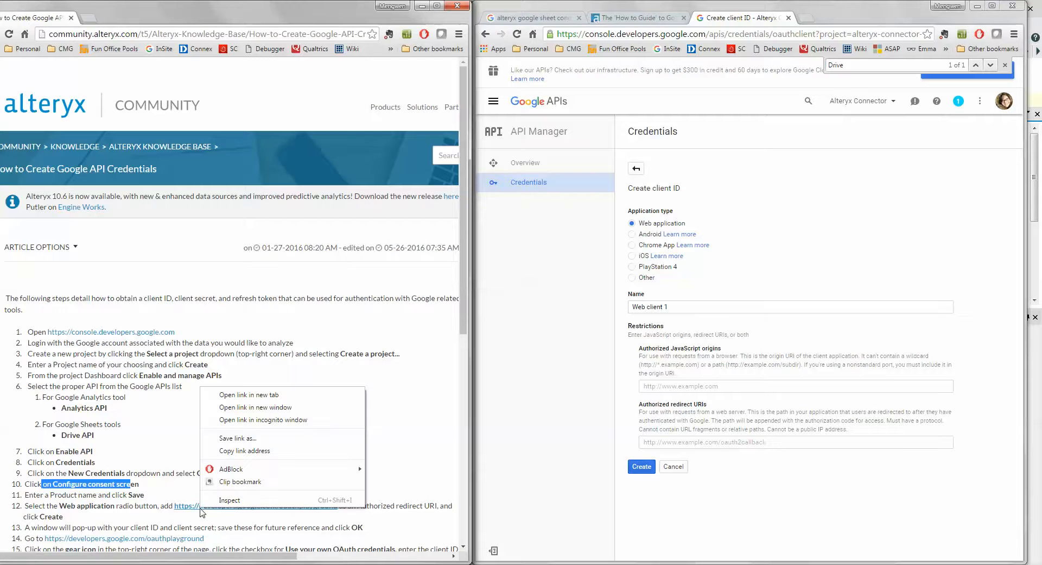
{"action": "left_click", "coordinate": [242, 450]}
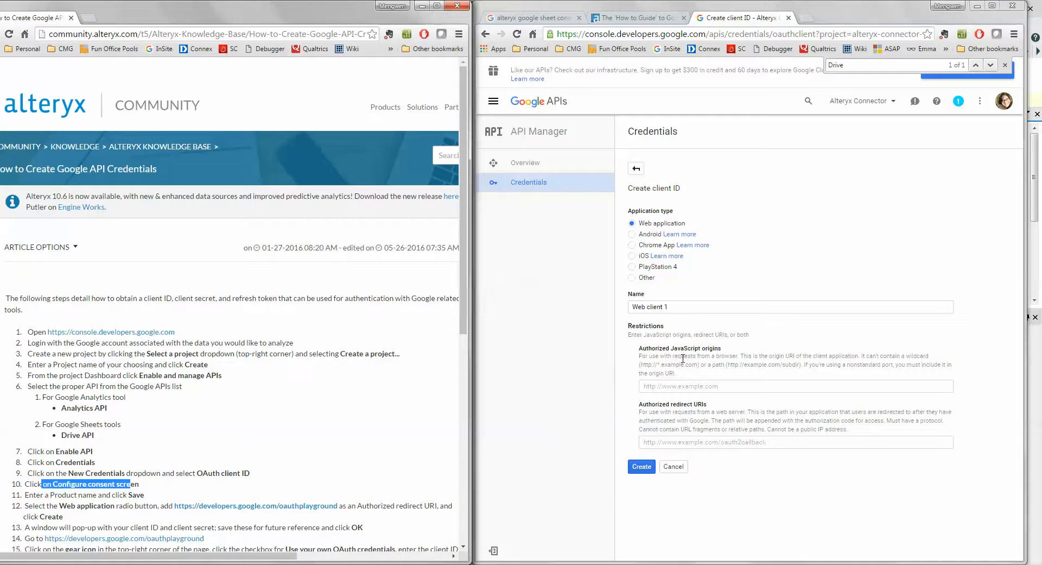
{"action": "left_click", "coordinate": [680, 441]}
{"action": "right_click", "coordinate": [681, 442]}
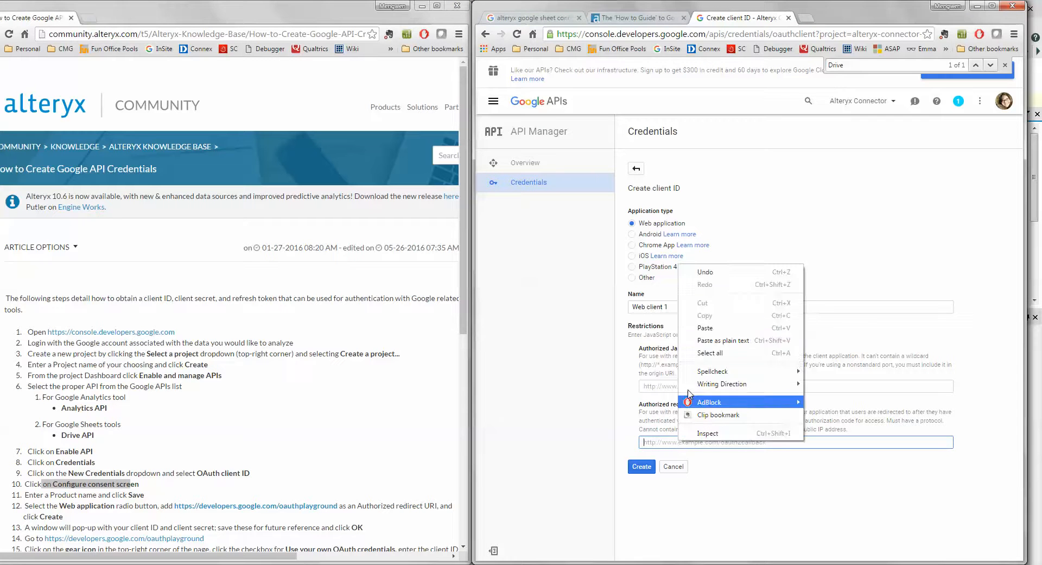
{"action": "left_click", "coordinate": [699, 335]}
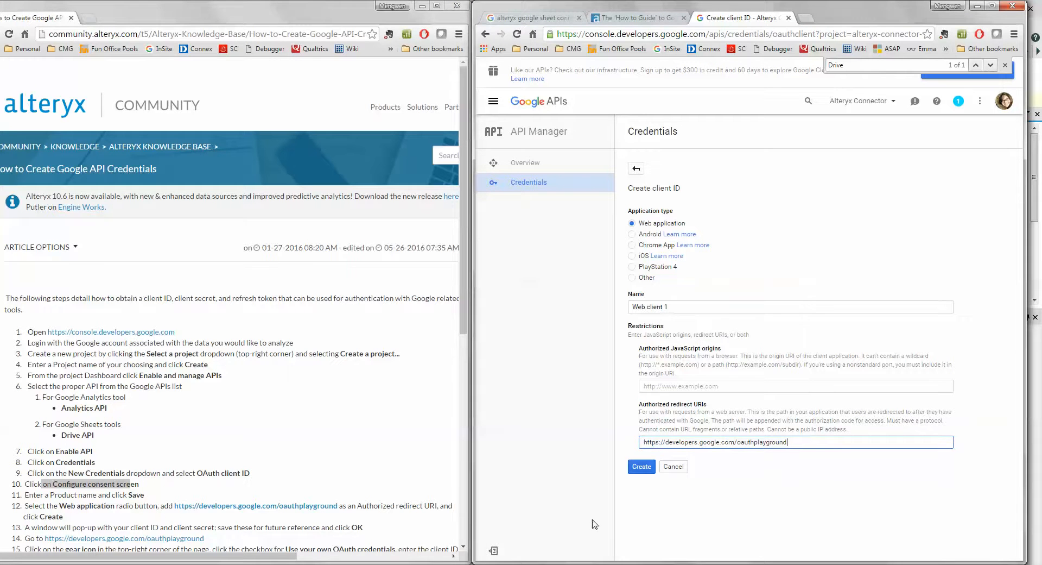
{"action": "left_click", "coordinate": [641, 465]}
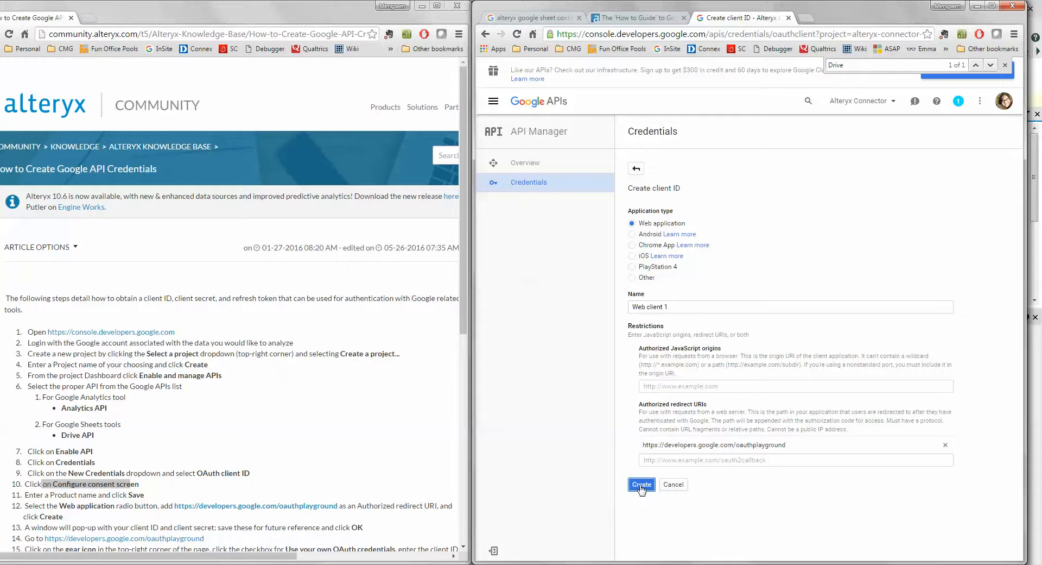
{"action": "left_click", "coordinate": [1006, 66]}
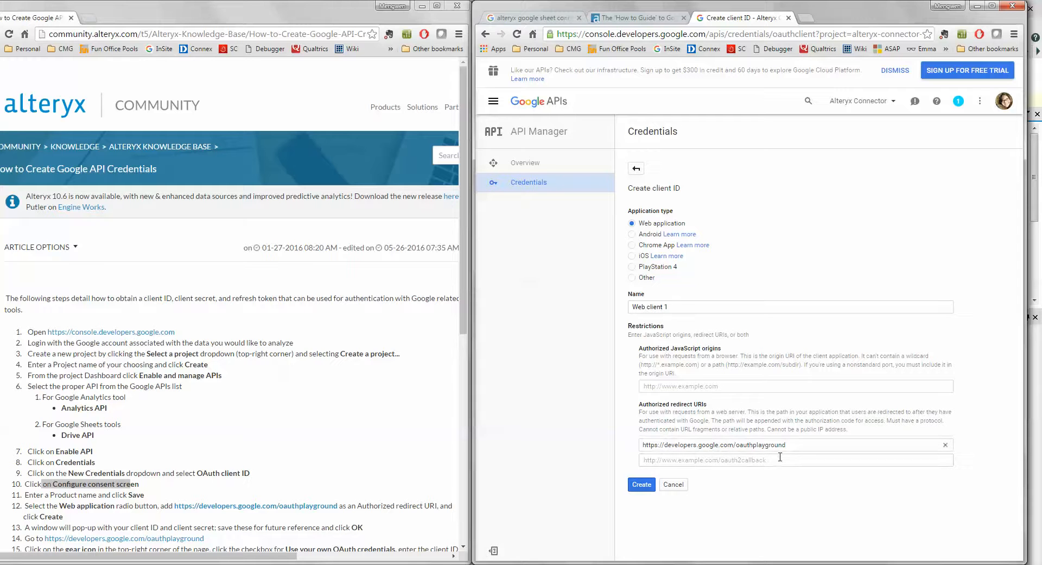
{"action": "left_click", "coordinate": [645, 485]}
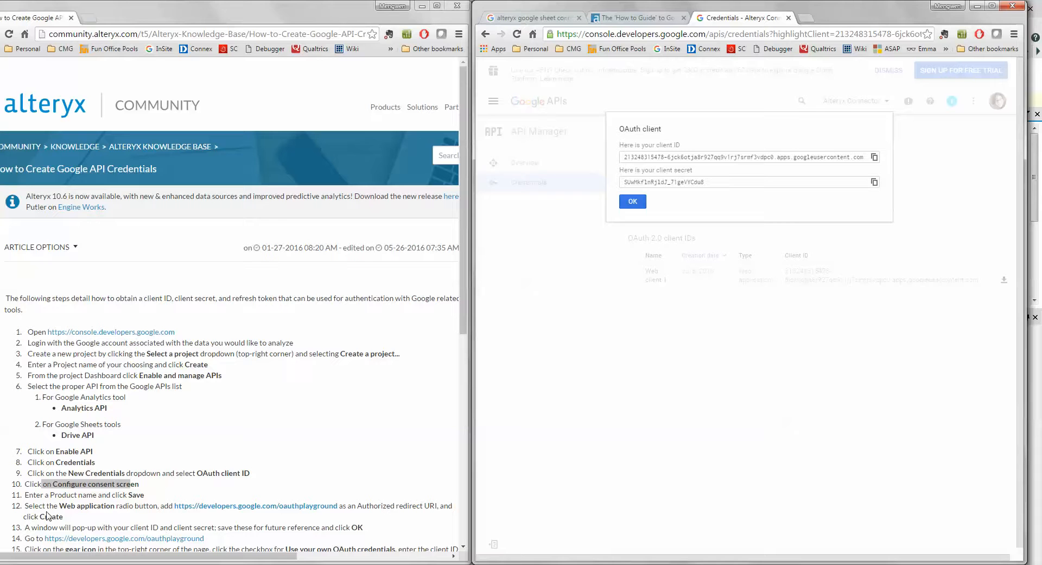
Choose the Developer Login for the Google Sheets Input tool in Alteryx Designer and paste in the client ID copied from the Google console.
{"action": "left_click_drag", "start_coordinate": [43, 525], "coordinate": [238, 525]}
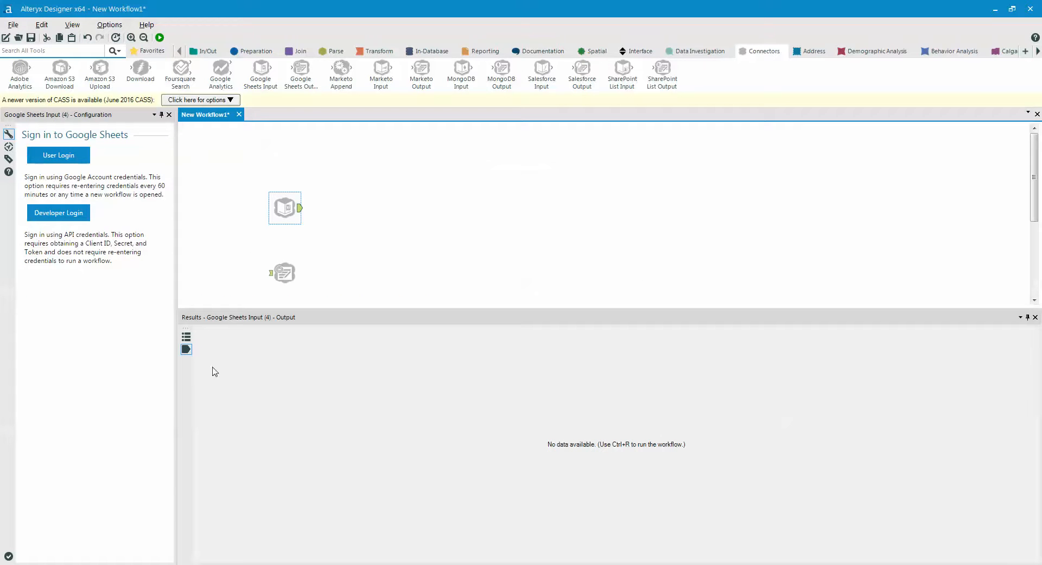
{"action": "left_click", "coordinate": [55, 214]}
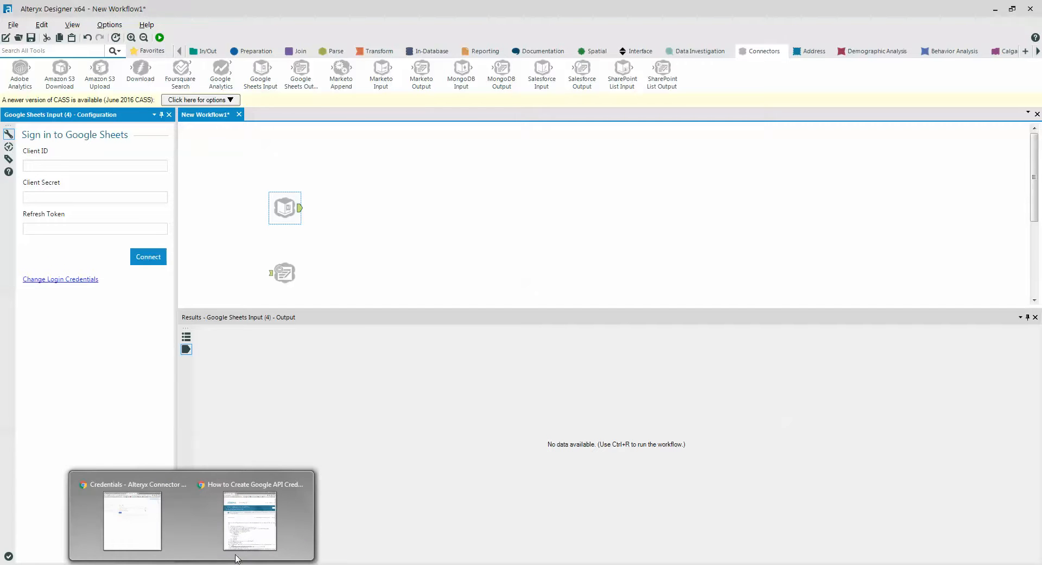
{"action": "left_click", "coordinate": [256, 526]}
{"action": "left_click", "coordinate": [250, 511]}
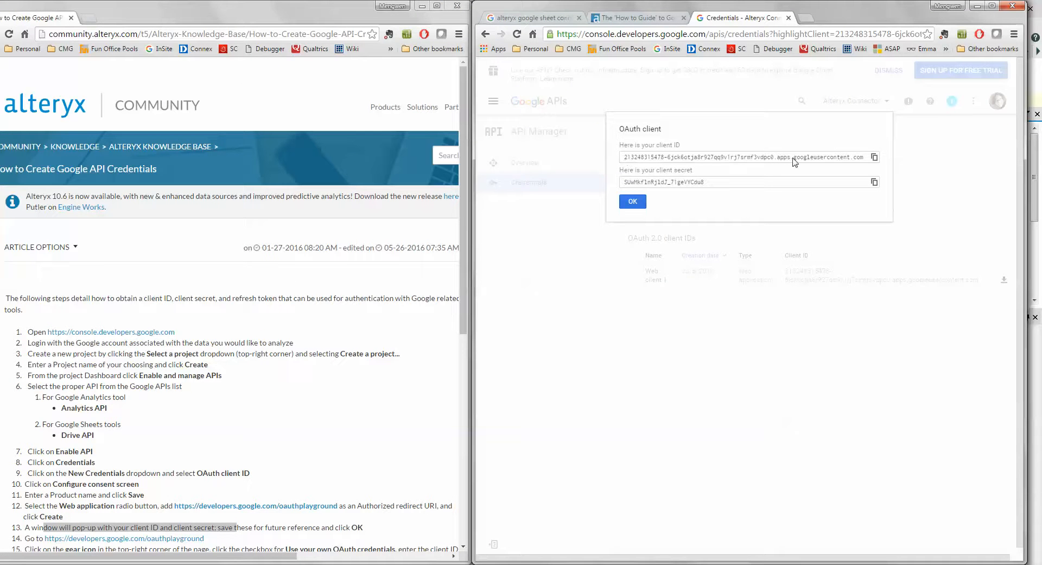
{"action": "left_click", "coordinate": [874, 157]}
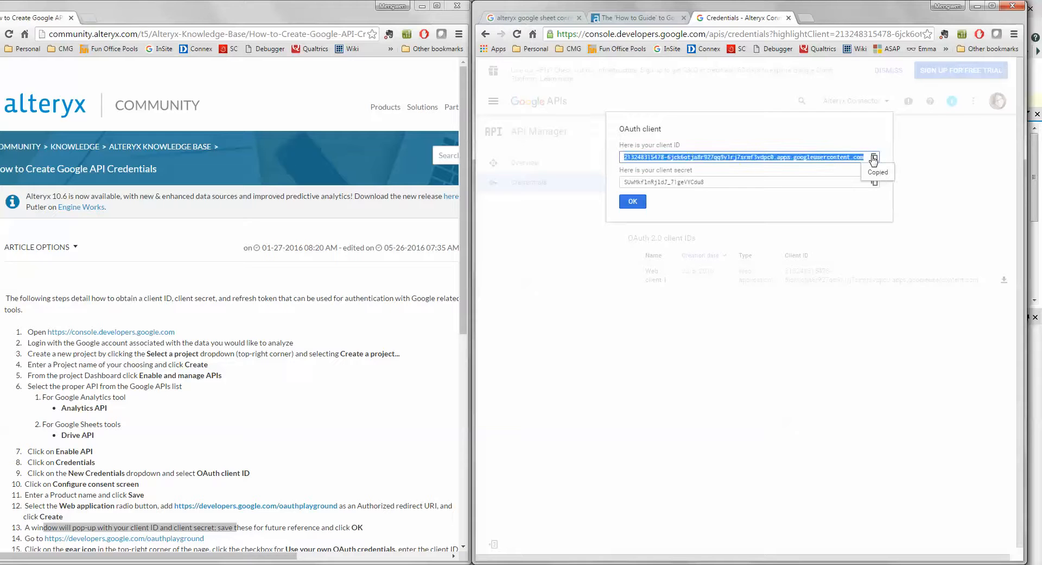
{"action": "key", "text": "alt+Tab"}
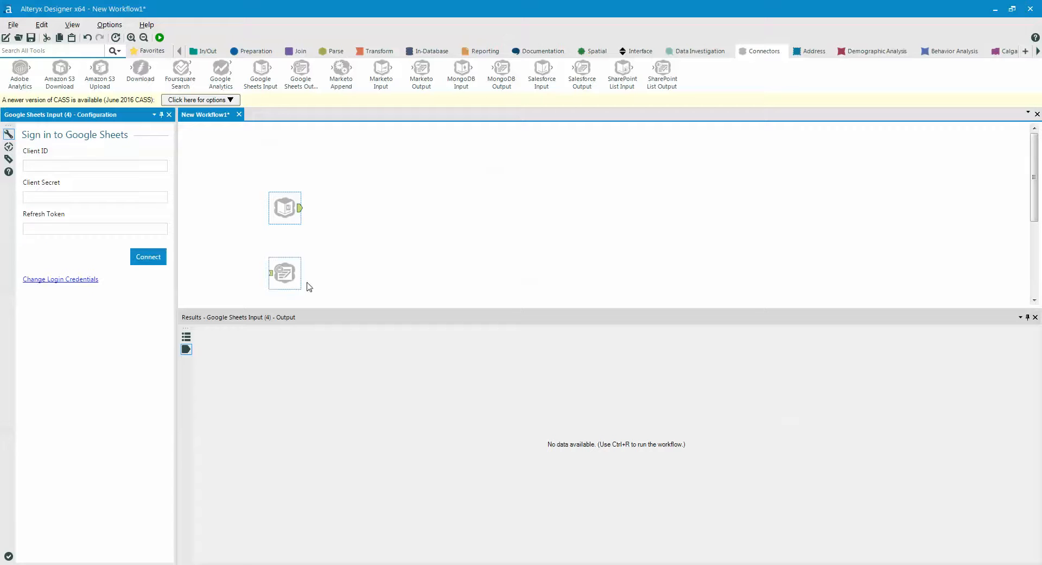
{"action": "left_click", "coordinate": [97, 160]}
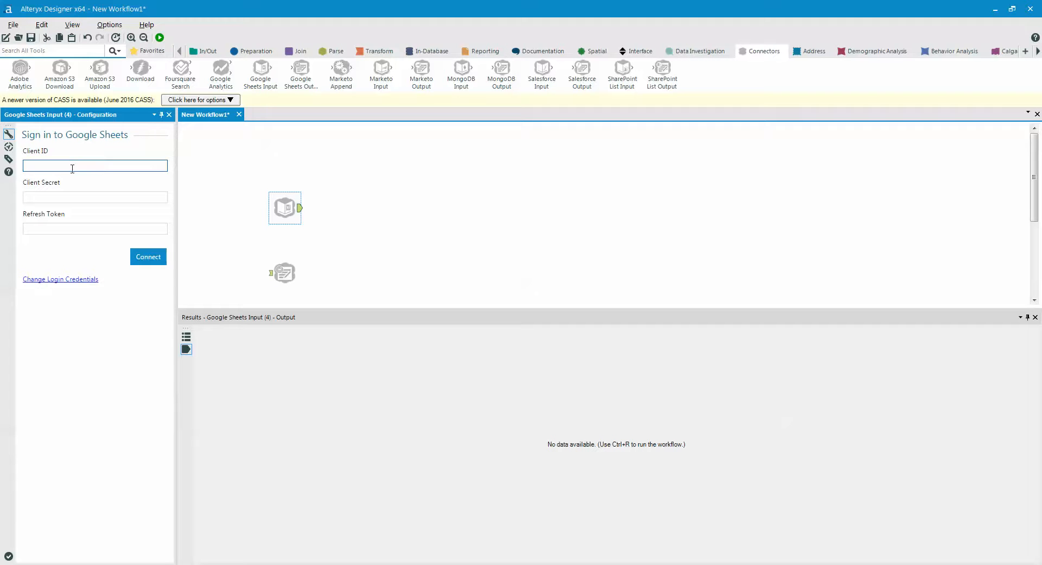
{"action": "key", "text": "ctrl+v"}
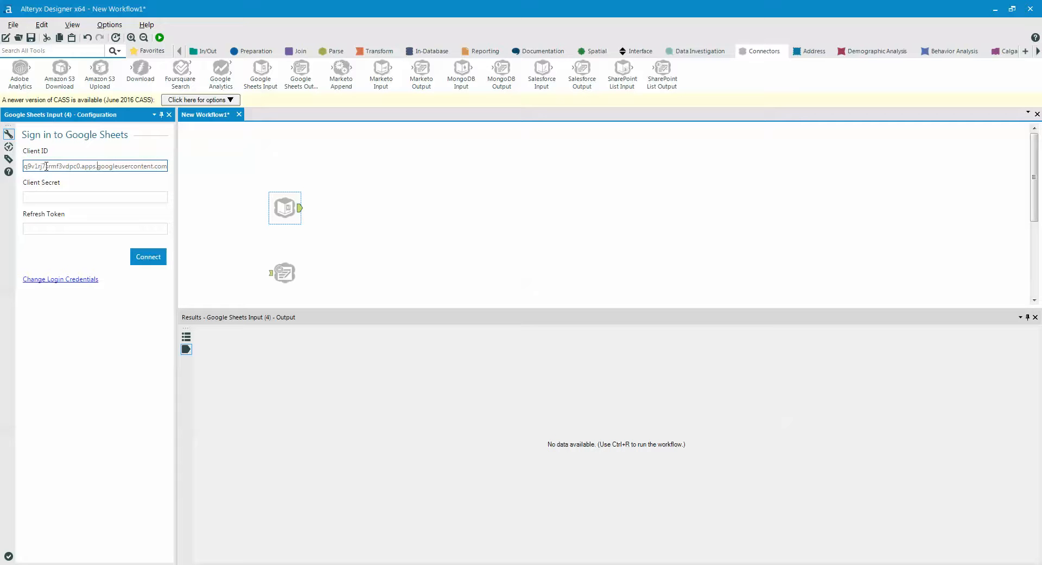
{"action": "key", "text": "Left"}
{"action": "key", "text": "Left"}
{"action": "key", "text": "Left"}
{"action": "key", "text": "Left"}
{"action": "key", "text": "Left"}
{"action": "key", "text": "Left"}
{"action": "key", "text": "Left"}
{"action": "key", "text": "Left"}
{"action": "key", "text": "Left"}
{"action": "key", "text": "Left"}
{"action": "key", "text": "Left"}
{"action": "key", "text": "Left"}
{"action": "key", "text": "Left"}
{"action": "key", "text": "Left"}
{"action": "key", "text": "Left"}
{"action": "key", "text": "Left"}
{"action": "key", "text": "Left"}
{"action": "key", "text": "Left"}
{"action": "key", "text": "Left"}
{"action": "key", "text": "Left"}
Copy the client secret from the Google console and paste it into the Client Secret field in Alteryx Designer.
{"action": "left_click", "coordinate": [192, 564]}
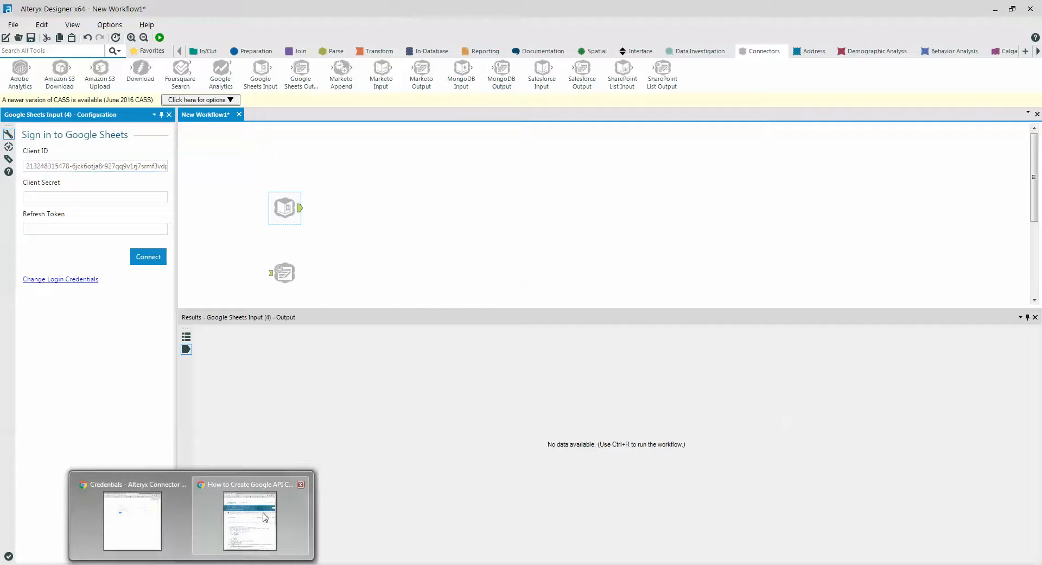
{"action": "left_click", "coordinate": [249, 516]}
{"action": "left_click", "coordinate": [192, 564]}
{"action": "left_click", "coordinate": [154, 528]}
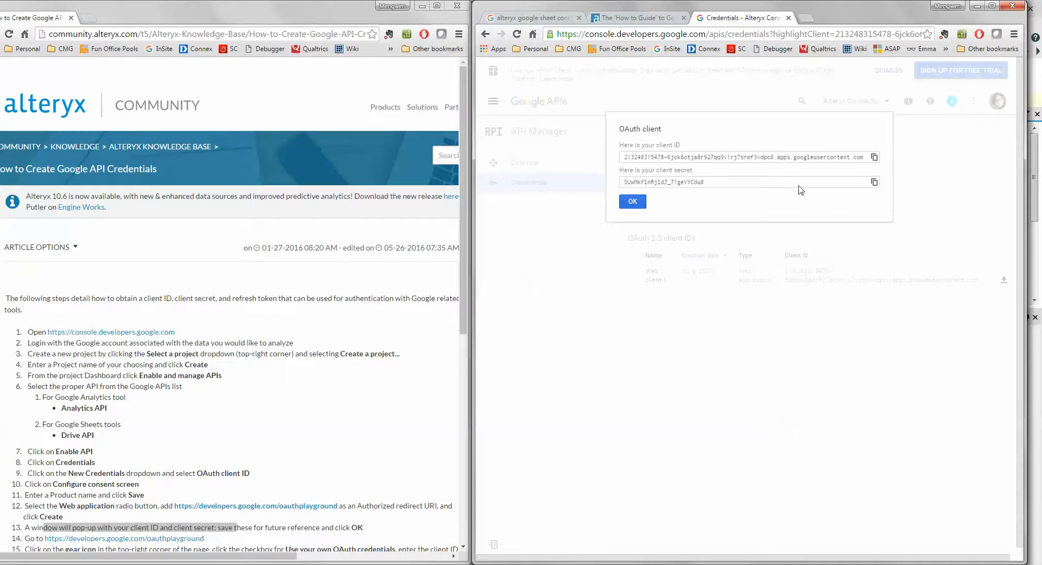
{"action": "left_click", "coordinate": [875, 182]}
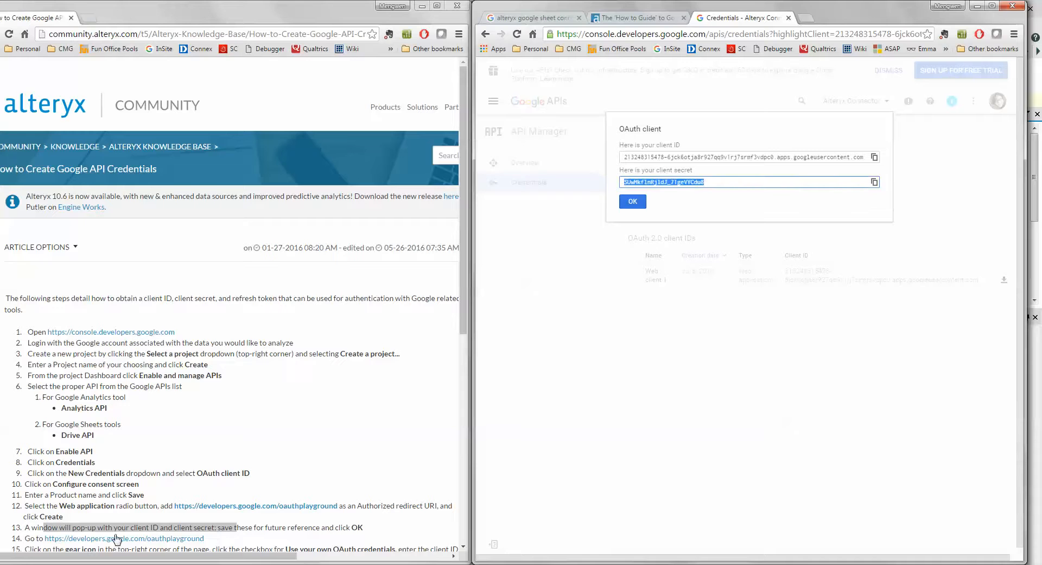
{"action": "left_click", "coordinate": [265, 564]}
{"action": "left_click", "coordinate": [102, 198]}
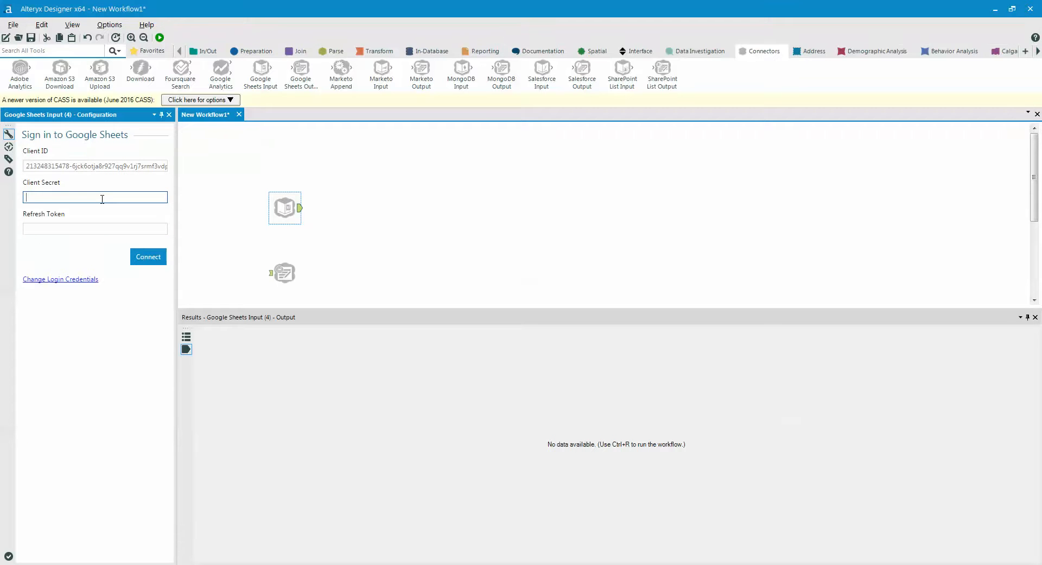
{"action": "key", "text": "ctrl+v"}
{"action": "left_click", "coordinate": [43, 227]}
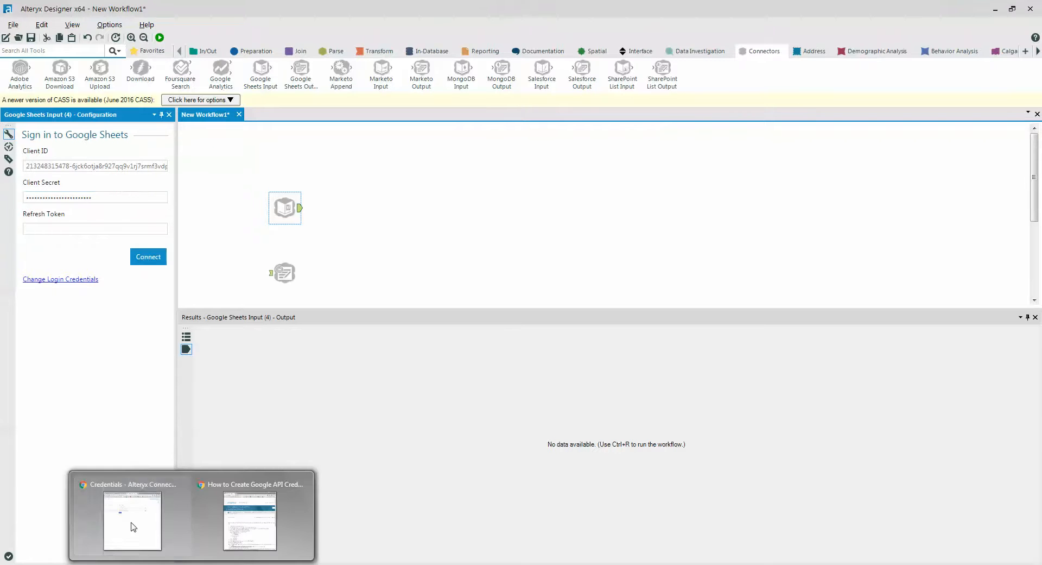
Return to the Google API console in Chrome and dismiss the OAuth client dialog.
{"action": "left_click", "coordinate": [144, 531]}
{"action": "left_click", "coordinate": [242, 516]}
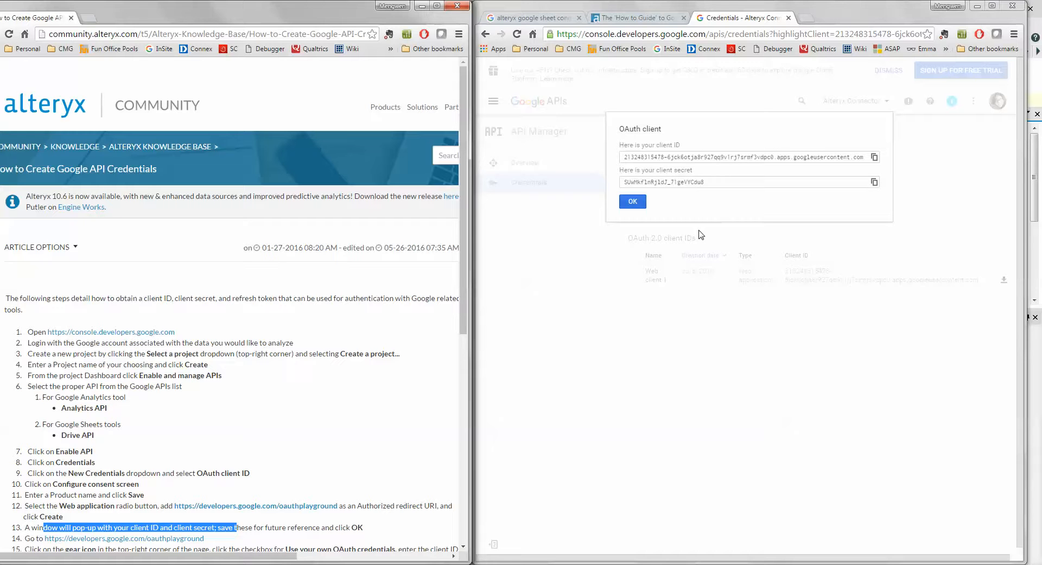
{"action": "left_click", "coordinate": [637, 203]}
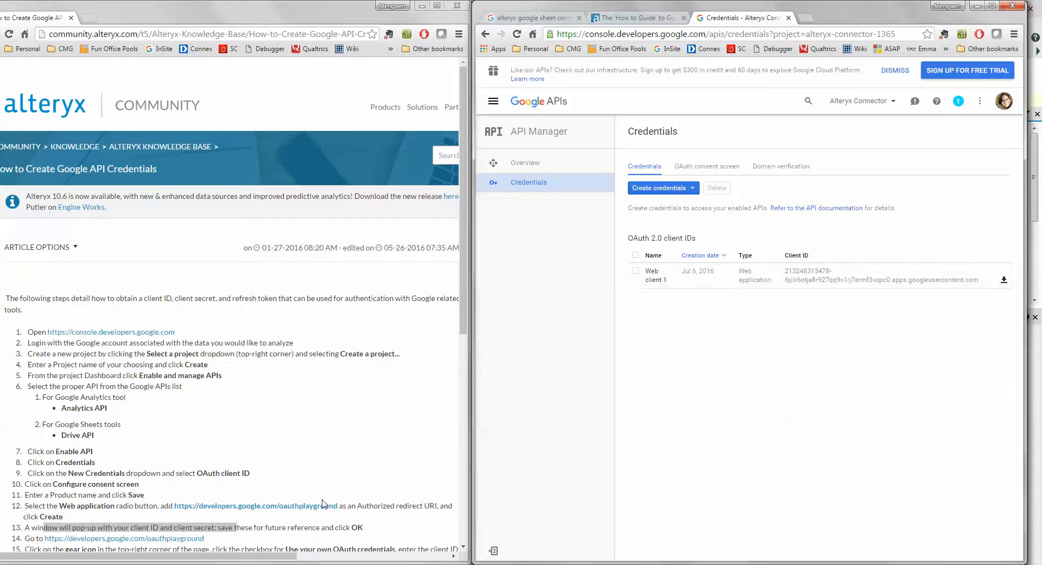
Open the article's oauthplayground link in a new tab, then display its OAuth 2.0 configuration in a maximized window.
{"action": "left_click", "coordinate": [314, 526]}
{"action": "scroll", "coordinate": [313, 526], "scroll_direction": "down", "scroll_amount": 2}
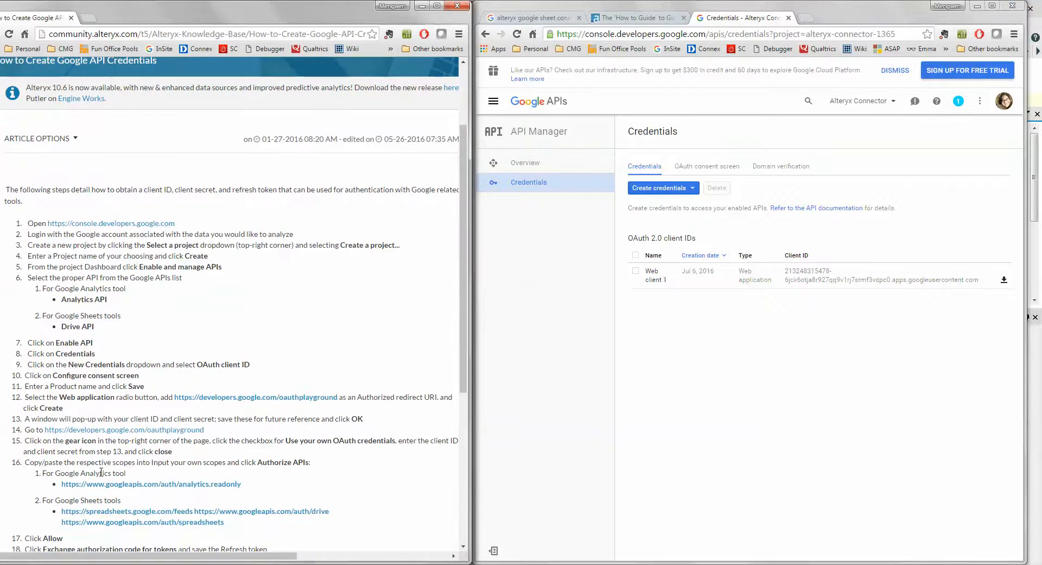
{"action": "right_click", "coordinate": [80, 435]}
{"action": "left_click", "coordinate": [109, 439]}
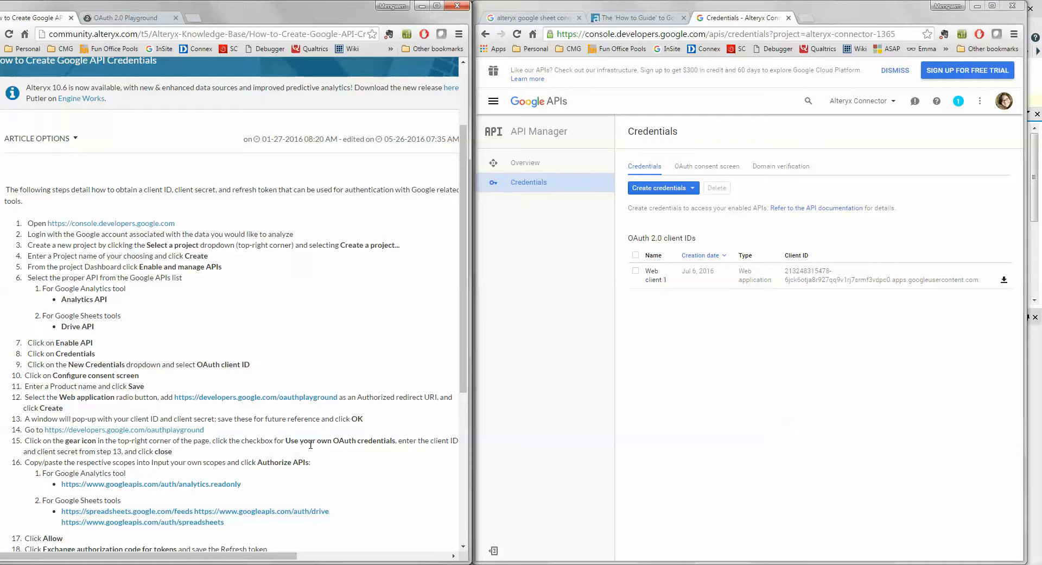
{"action": "left_click", "coordinate": [154, 17]}
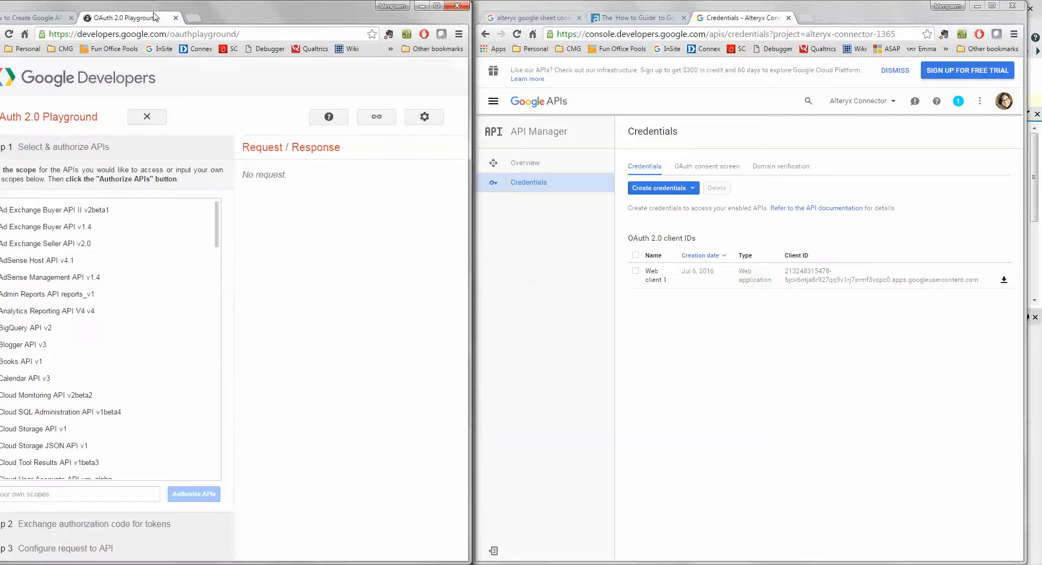
{"action": "left_click", "coordinate": [425, 120]}
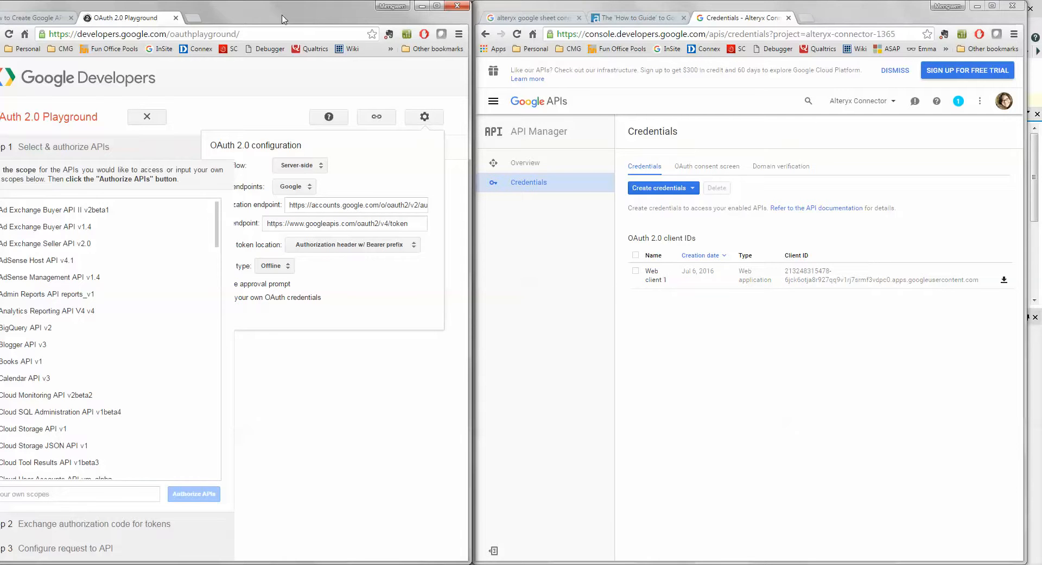
{"action": "left_click", "coordinate": [437, 6]}
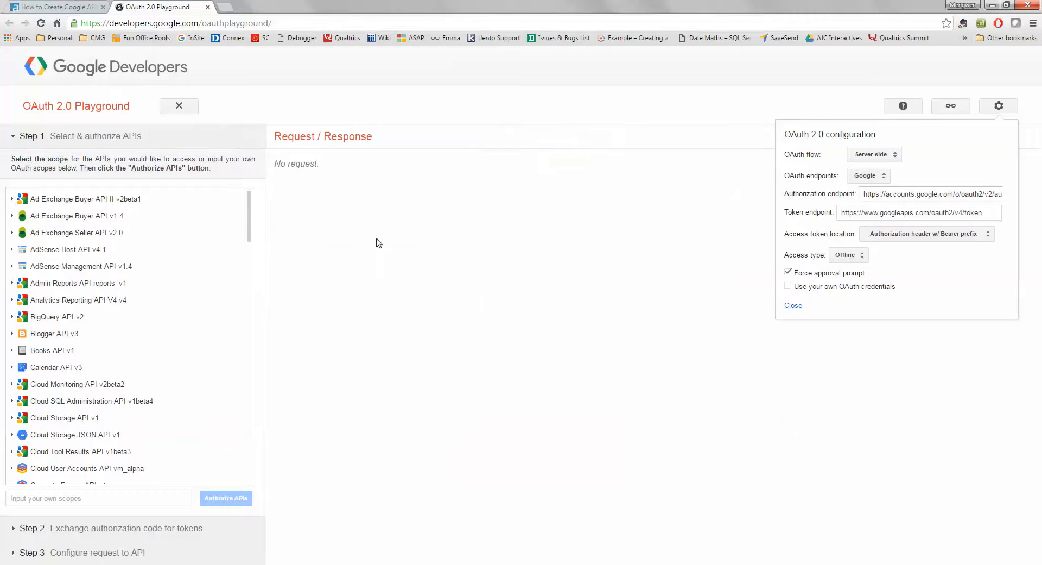
Enable use of your own OAuth credentials in the OAuth 2.0 configuration and check the article's instructions for it.
{"action": "left_click", "coordinate": [788, 288]}
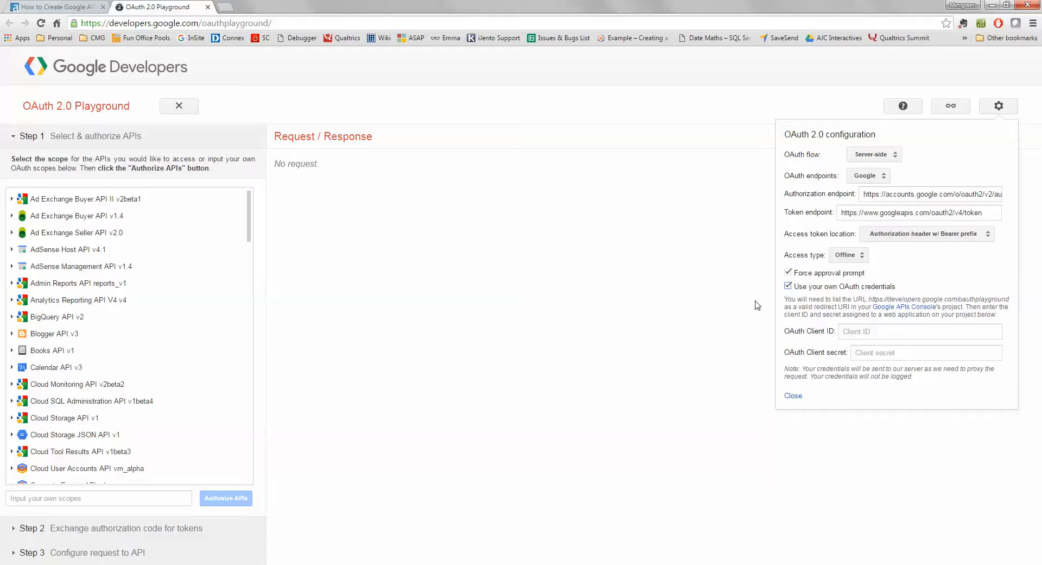
{"action": "left_click", "coordinate": [51, 5]}
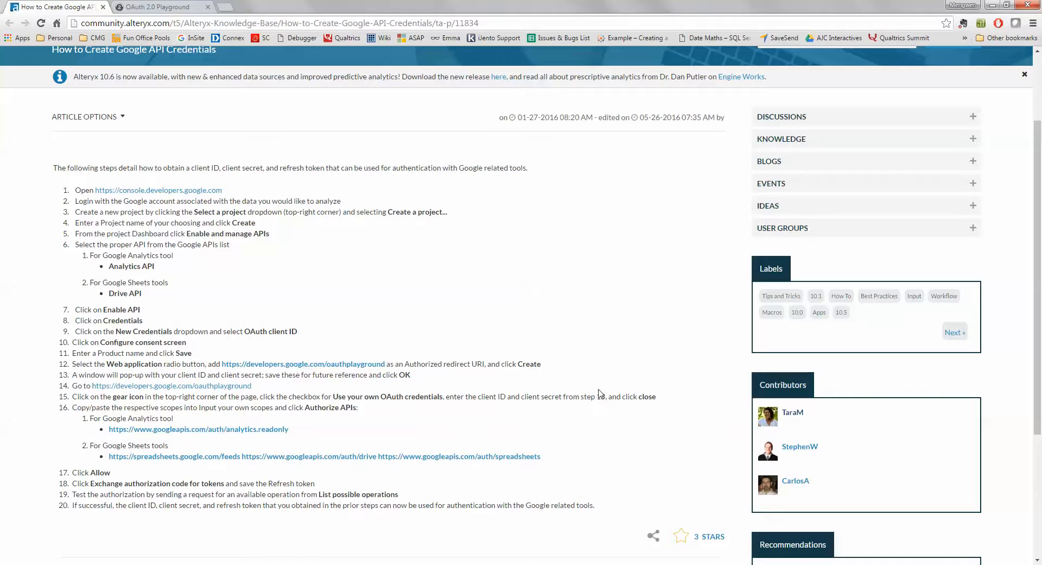
{"action": "left_click", "coordinate": [167, 7]}
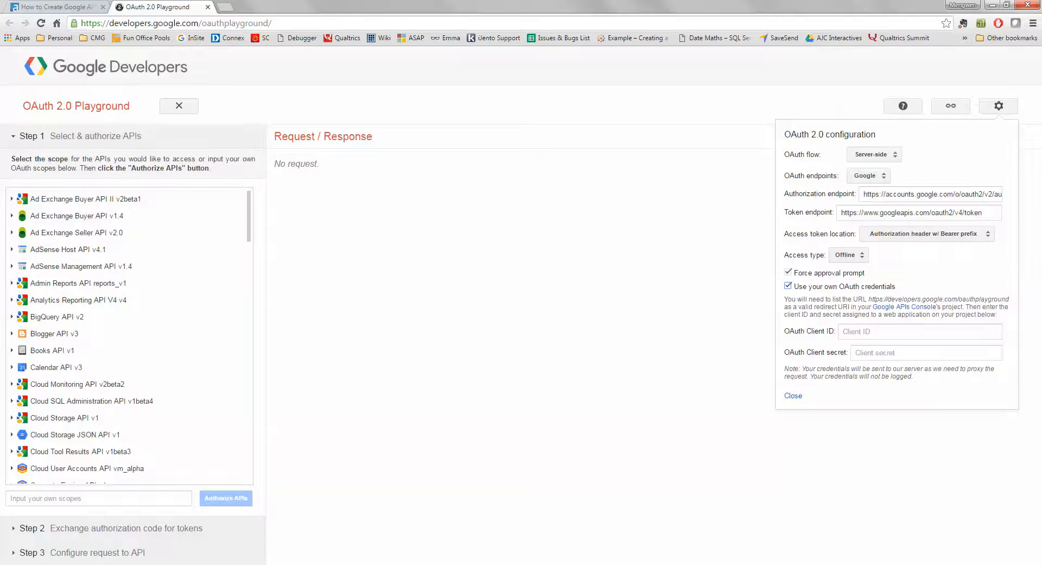
Copy the client ID from the Google Sheets Input configuration in Alteryx Designer and paste it as the OAuth Client ID in the OAuth 2.0 Playground.
{"action": "left_click", "coordinate": [302, 564]}
{"action": "left_click", "coordinate": [136, 165]}
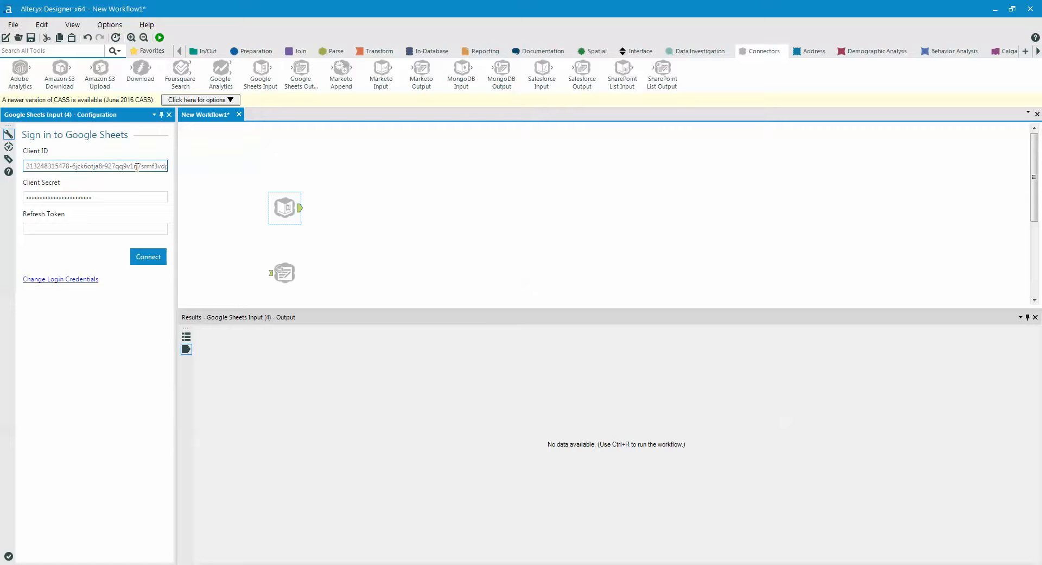
{"action": "triple_click", "coordinate": [137, 165]}
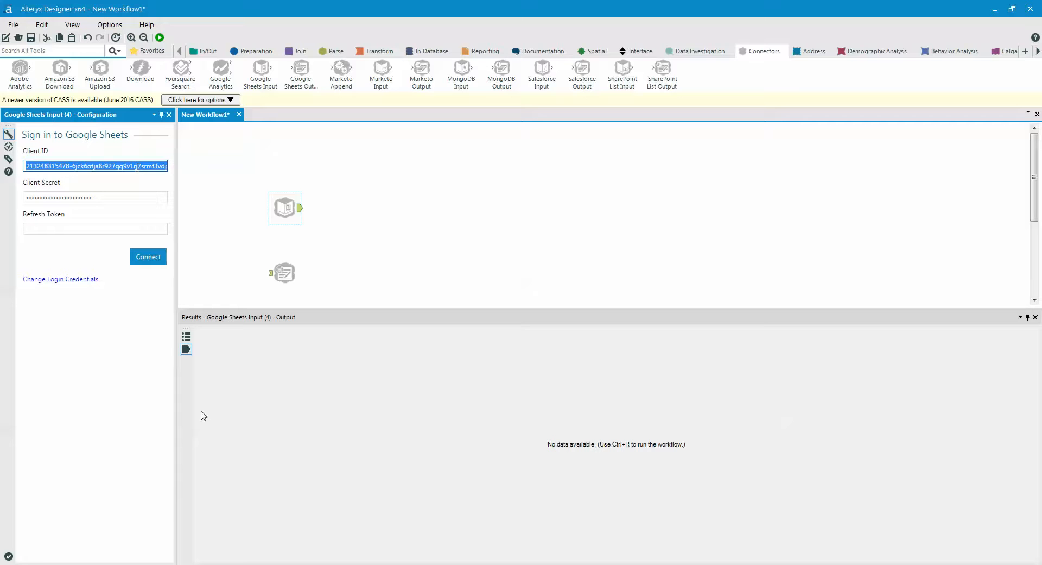
{"action": "mouse_move", "coordinate": [190, 564]}
{"action": "left_click", "coordinate": [246, 532]}
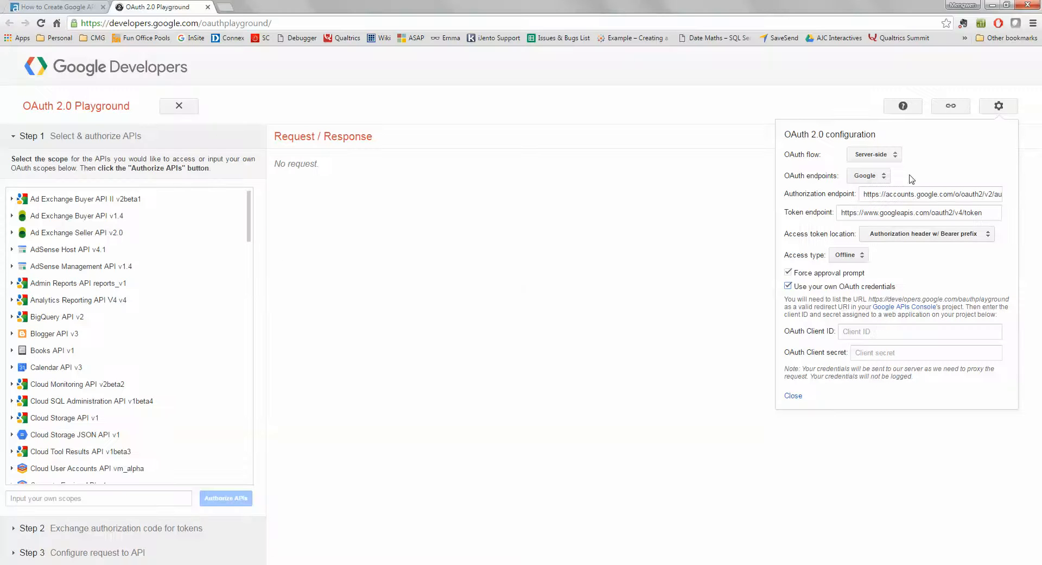
{"action": "left_click", "coordinate": [870, 339]}
{"action": "right_click", "coordinate": [867, 336]}
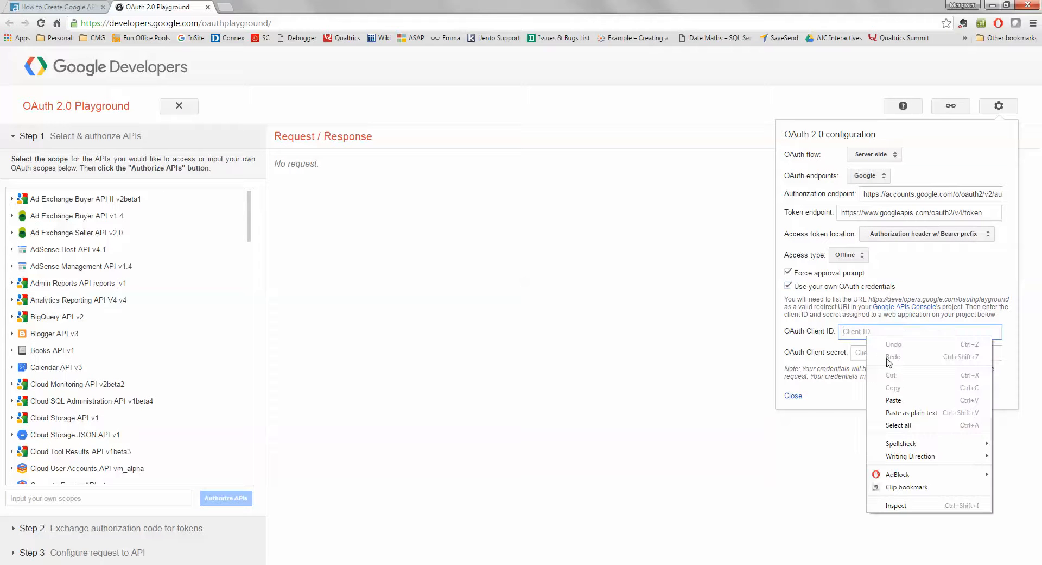
{"action": "left_click", "coordinate": [902, 393]}
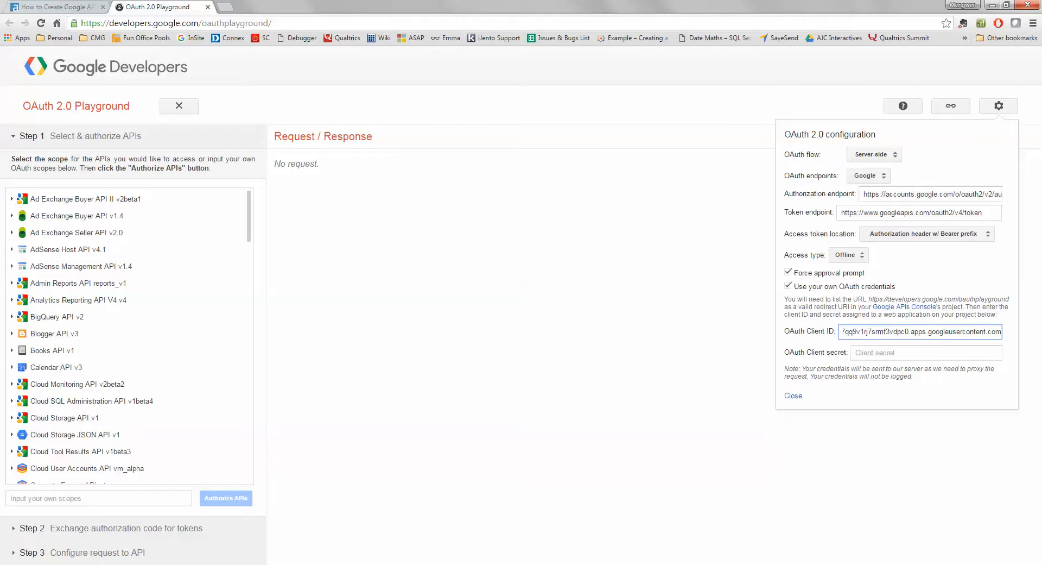
Try to copy the masked client secret from Alteryx Designer into the playground's OAuth Client secret field, and clear the pasted entry.
{"action": "mouse_move", "coordinate": [190, 564]}
{"action": "left_click", "coordinate": [224, 564]}
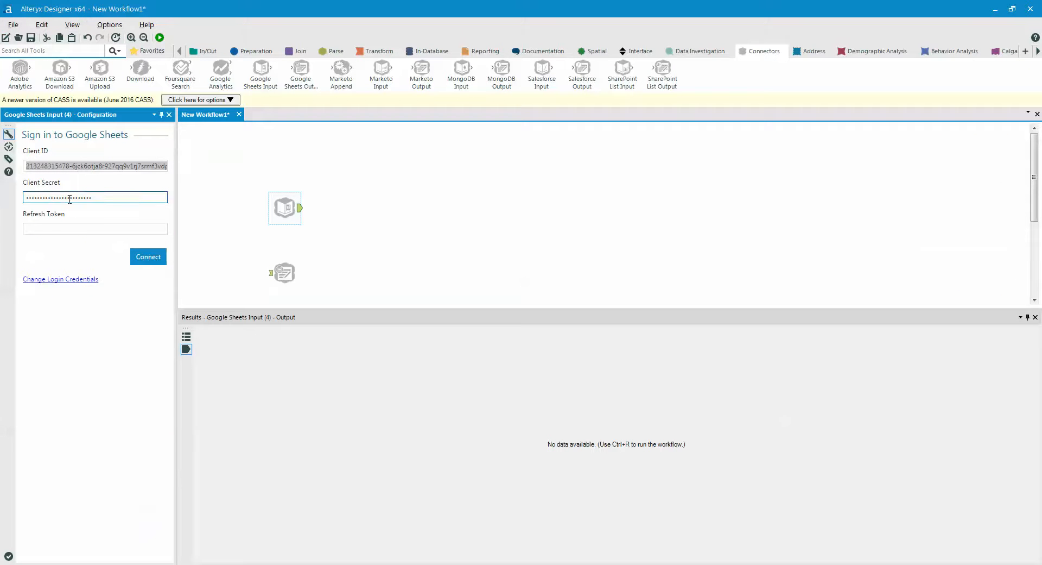
{"action": "left_click", "coordinate": [68, 198]}
{"action": "double_click", "coordinate": [68, 197]}
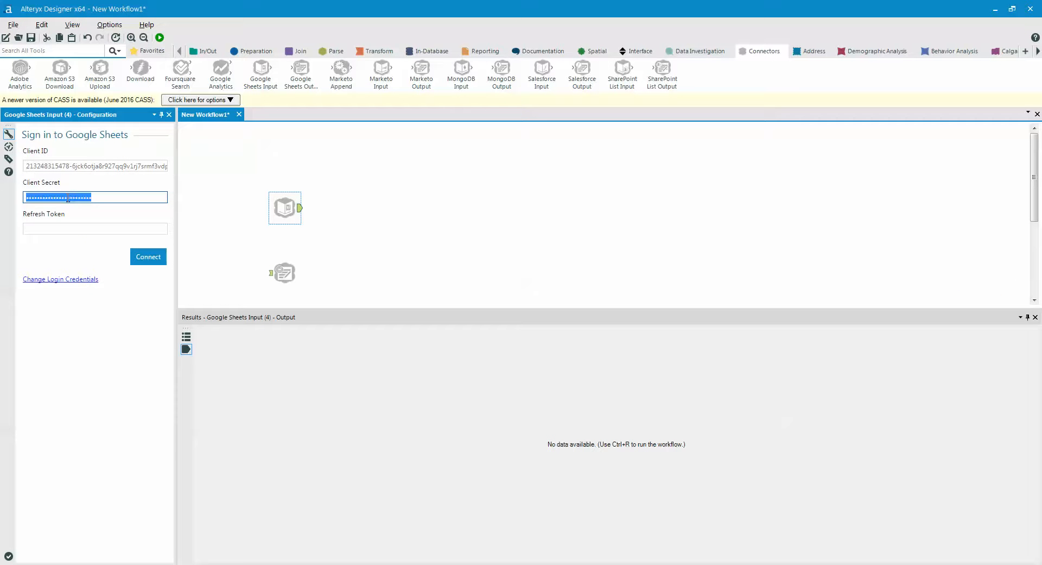
{"action": "left_click", "coordinate": [178, 560]}
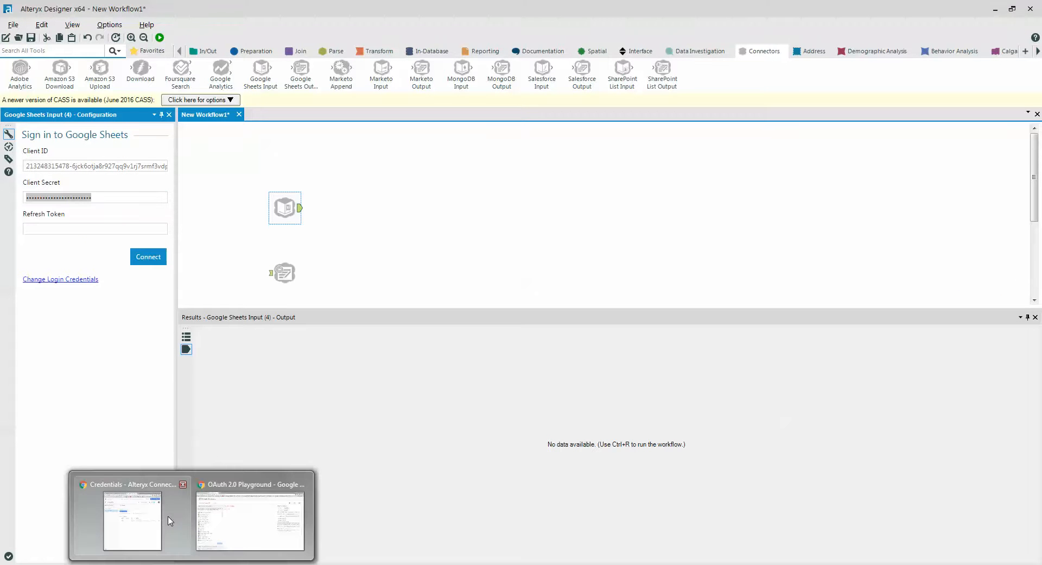
{"action": "left_click", "coordinate": [253, 547]}
{"action": "right_click", "coordinate": [864, 355]}
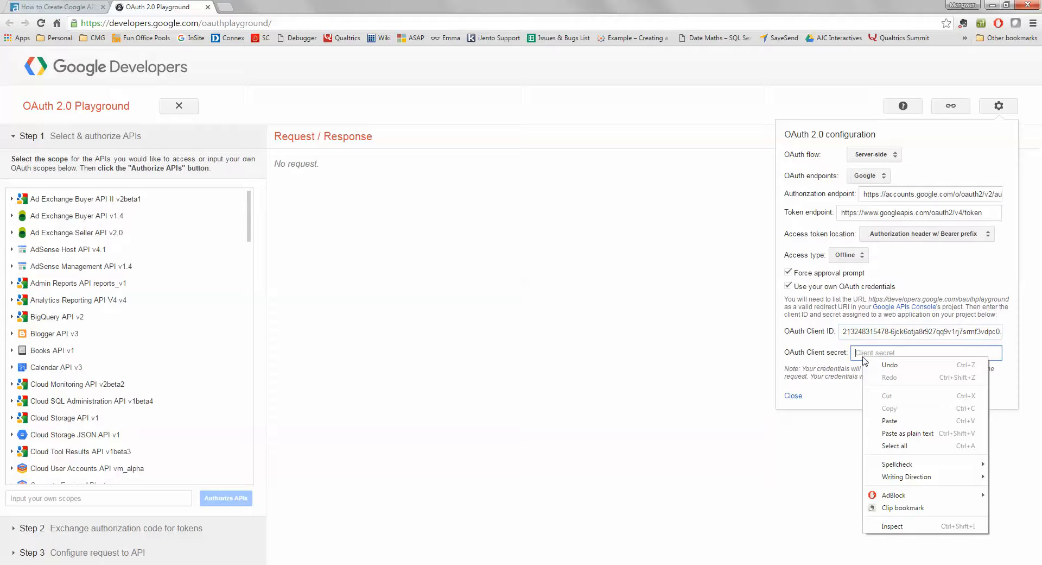
{"action": "left_click", "coordinate": [890, 421]}
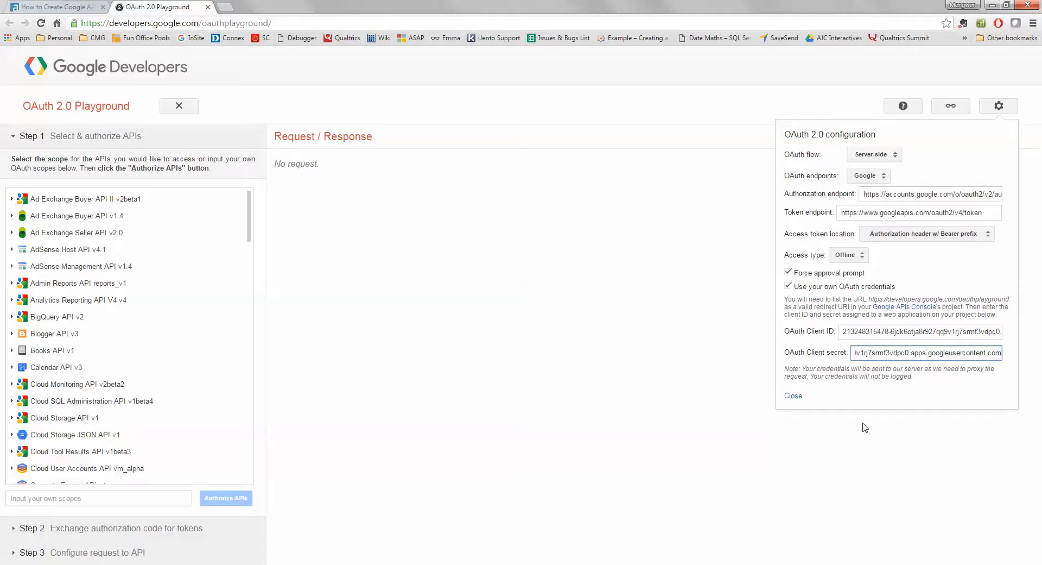
{"action": "key", "text": "ctrl+a"}
{"action": "key", "text": "BackSpace"}
Switch to the Google console's Credentials page in a maximized window, download the Web client 1 JSON file and open it.
{"action": "left_click", "coordinate": [191, 564]}
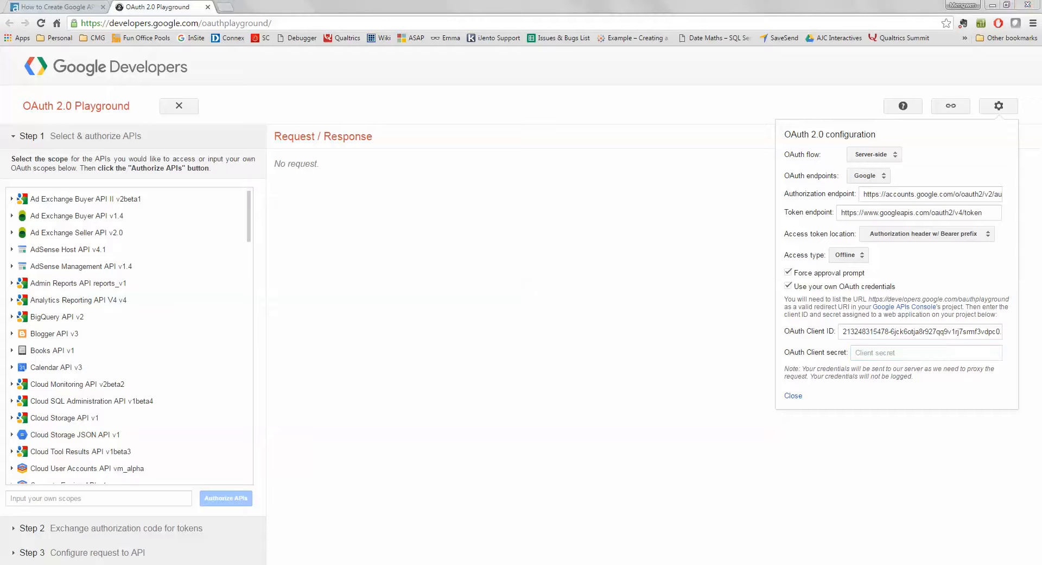
{"action": "left_click", "coordinate": [131, 533]}
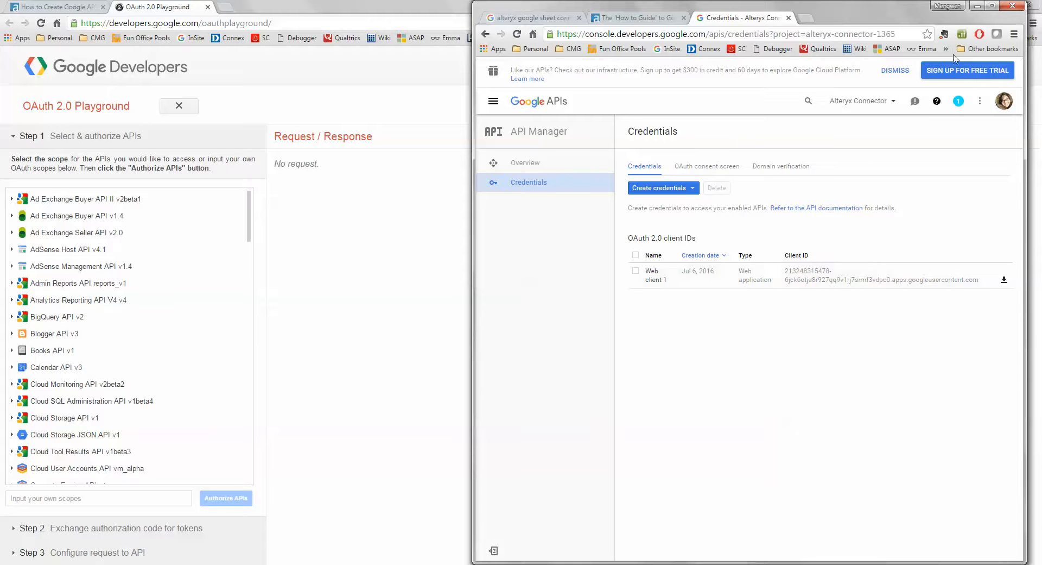
{"action": "left_click", "coordinate": [993, 6]}
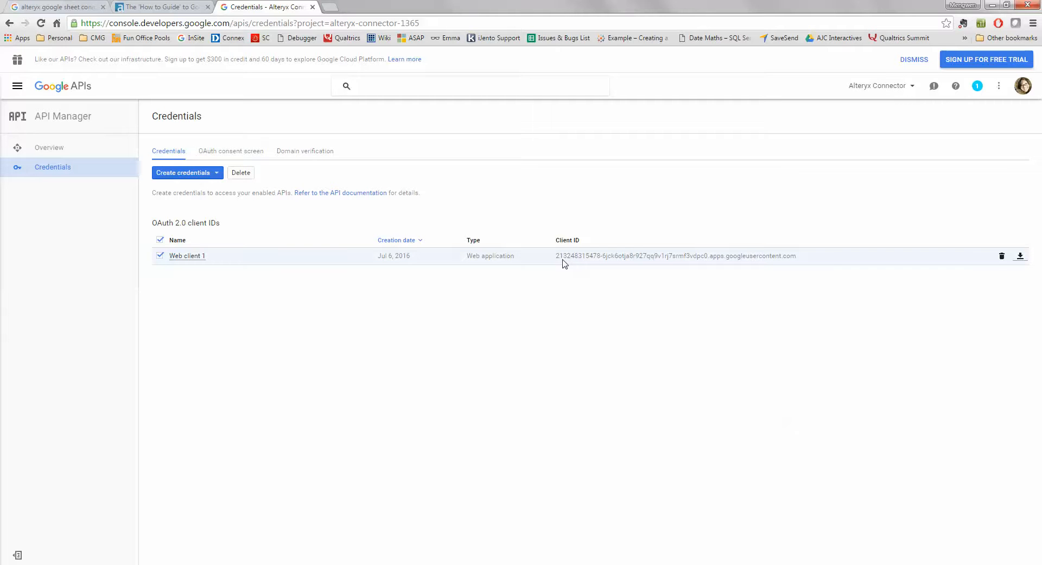
{"action": "left_click", "coordinate": [1021, 256]}
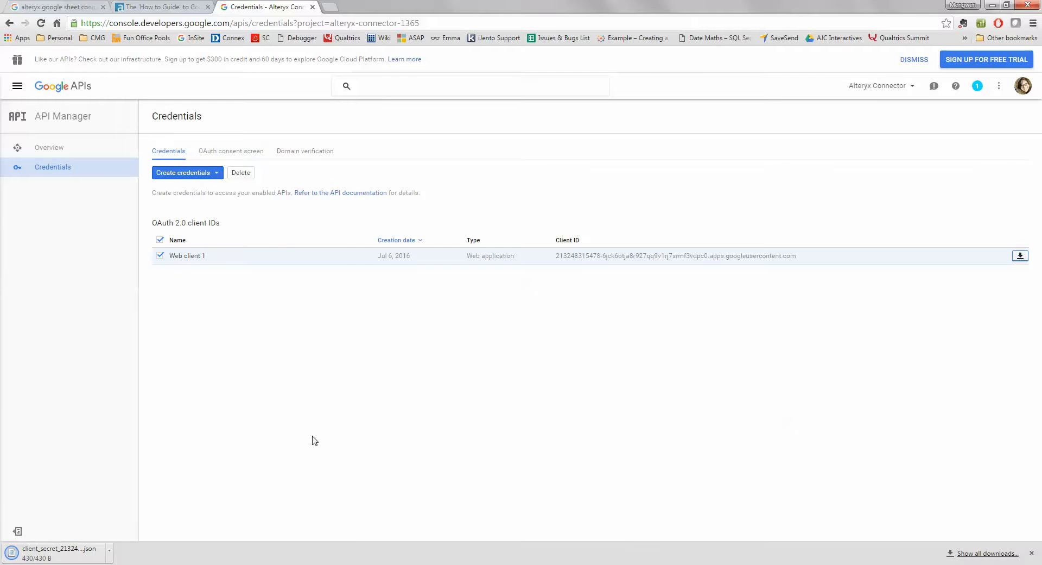
{"action": "left_click", "coordinate": [63, 555]}
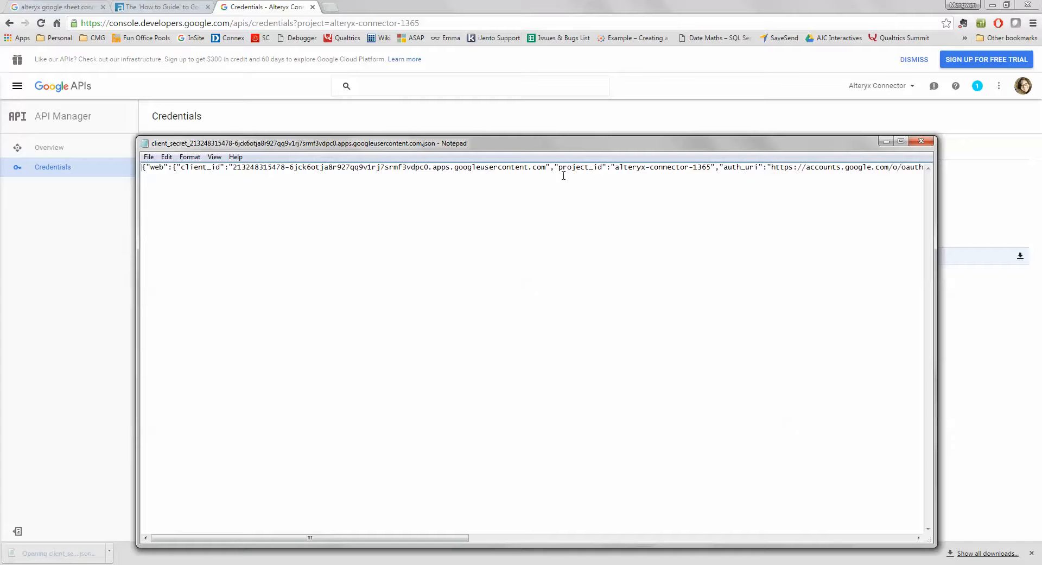
Copy the client_secret value from the downloaded JSON file in Notepad and return to the console window.
{"action": "left_click_drag", "start_coordinate": [464, 537], "coordinate": [857, 556]}
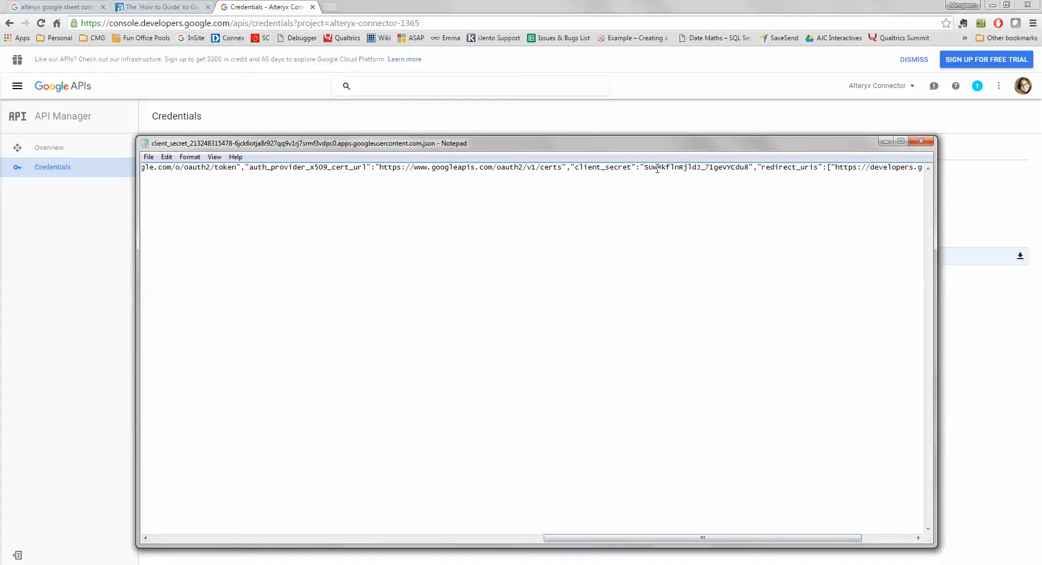
{"action": "mouse_move", "coordinate": [645, 169]}
{"action": "left_mouse_down"}
{"action": "mouse_move", "coordinate": [749, 168]}
{"action": "mouse_move", "coordinate": [648, 170]}
{"action": "left_mouse_up"}
{"action": "left_click", "coordinate": [748, 168]}
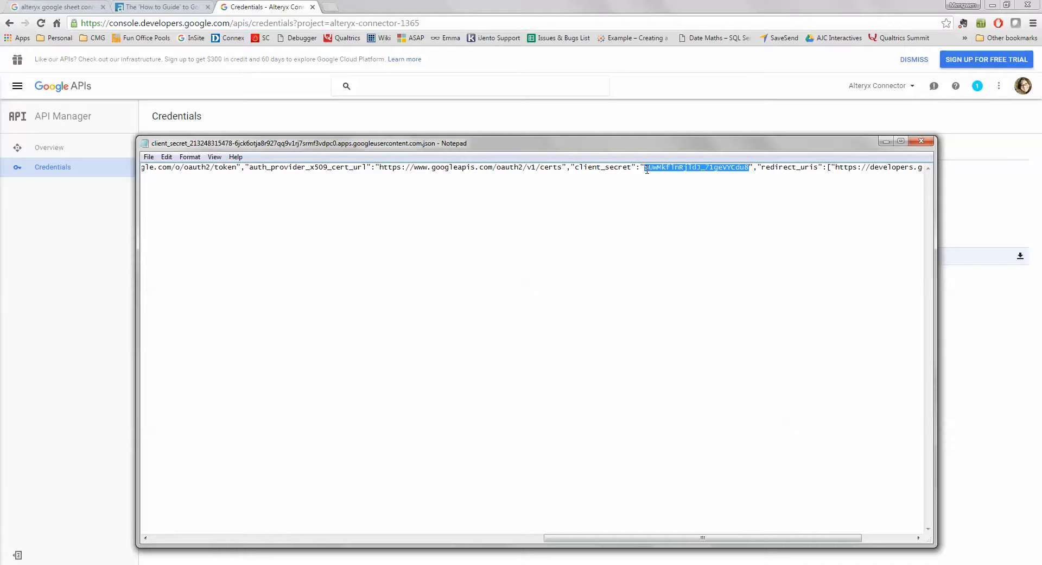
{"action": "left_click", "coordinate": [967, 343]}
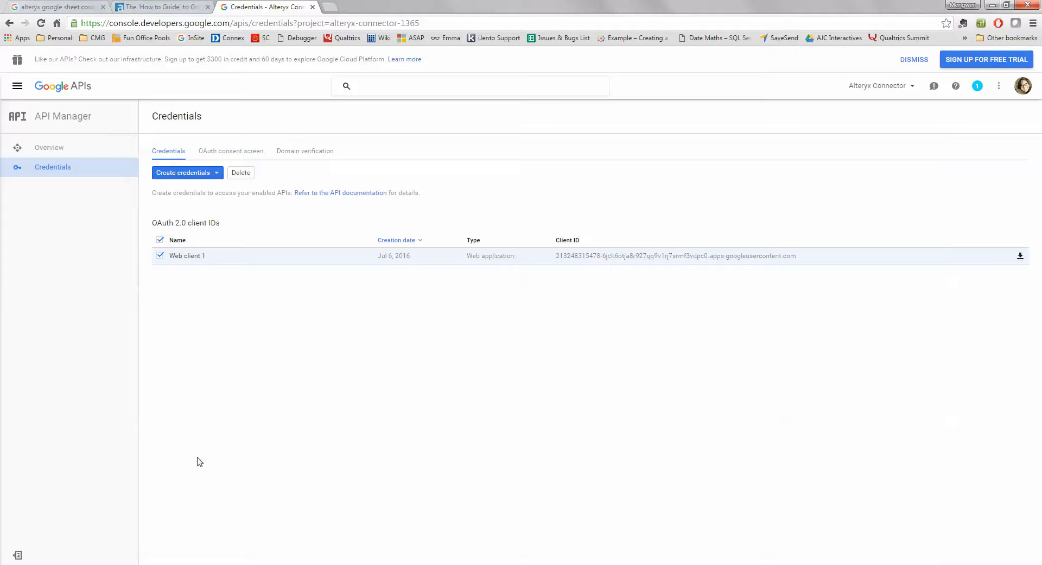
Paste the copied client secret into the OAuth Client secret field in the OAuth 2.0 Playground and close the configuration.
{"action": "left_click", "coordinate": [203, 564]}
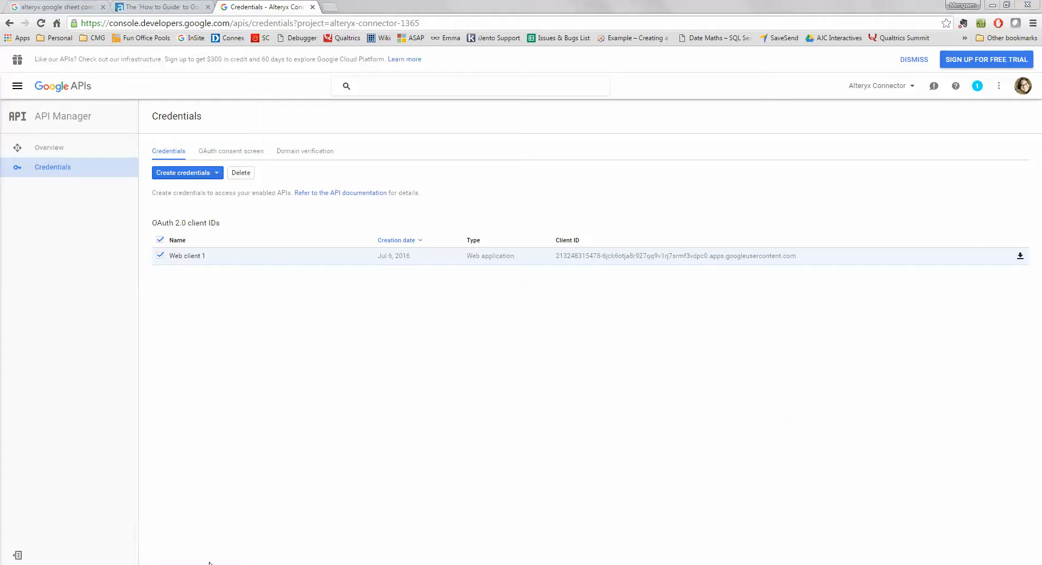
{"action": "left_click", "coordinate": [283, 515]}
{"action": "right_click", "coordinate": [899, 351]}
{"action": "left_click", "coordinate": [926, 407]}
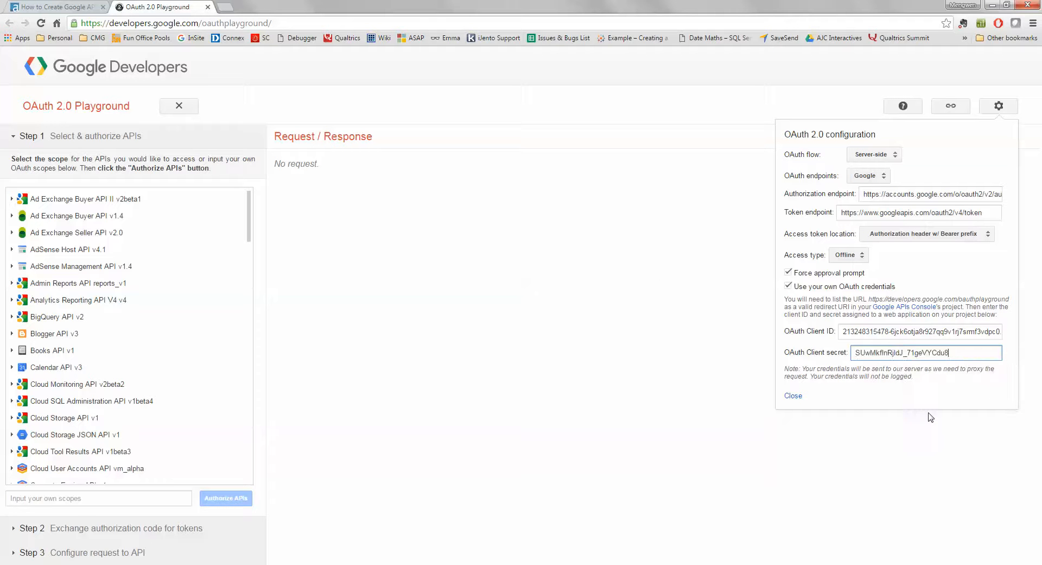
{"action": "left_click", "coordinate": [790, 396]}
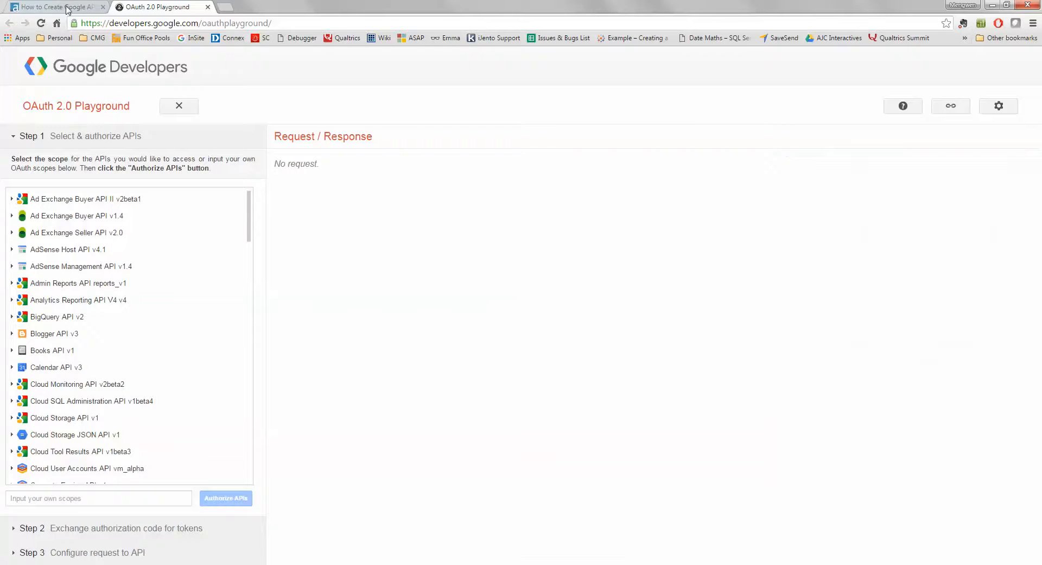
Show step 16 of the Alteryx article and place the OAuth 2.0 Playground in a separate window beside it.
{"action": "left_click", "coordinate": [57, 5]}
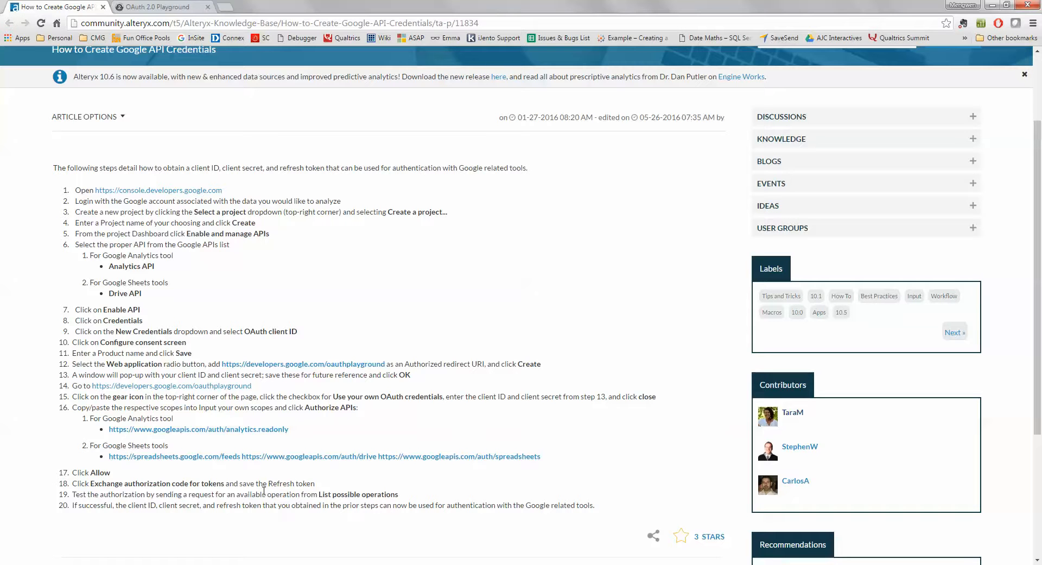
{"action": "left_click_drag", "start_coordinate": [134, 407], "coordinate": [359, 409]}
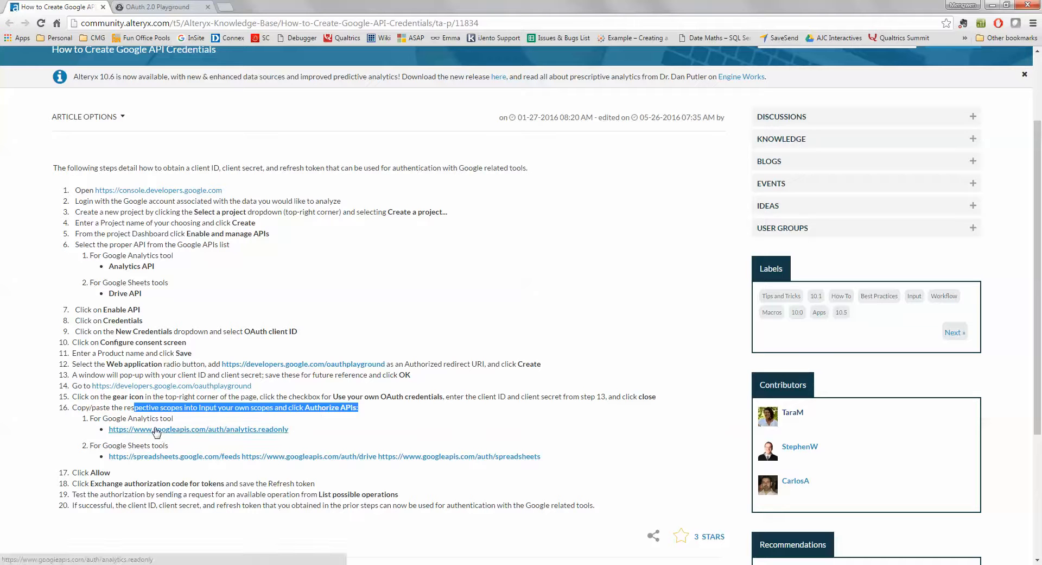
{"action": "left_click_drag", "start_coordinate": [154, 5], "coordinate": [733, 102]}
{"action": "left_click_drag", "start_coordinate": [752, 6], "coordinate": [843, 25]}
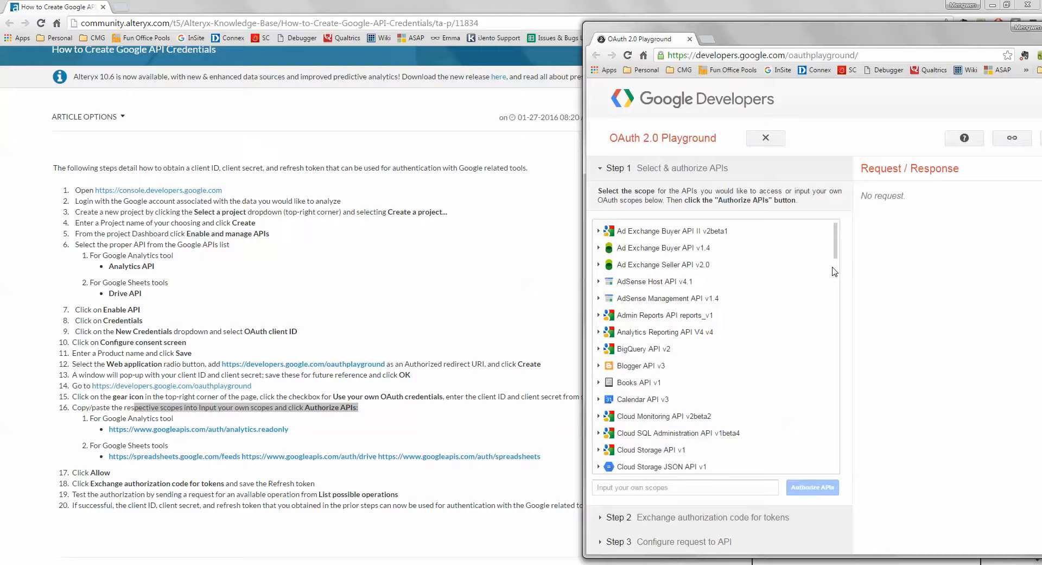
Find Drive API v3 in the playground's API list and expand it to examine its scopes.
{"action": "scroll", "coordinate": [836, 278], "scroll_direction": "down", "scroll_amount": 3}
{"action": "scroll", "coordinate": [837, 278], "scroll_direction": "down", "scroll_amount": 5}
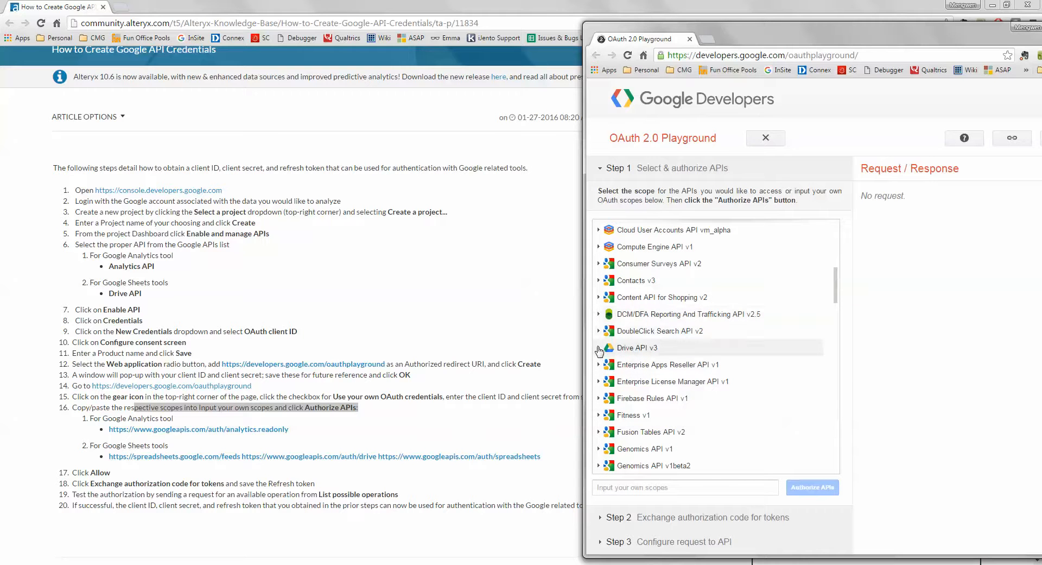
{"action": "left_click", "coordinate": [599, 348]}
{"action": "left_click", "coordinate": [628, 488]}
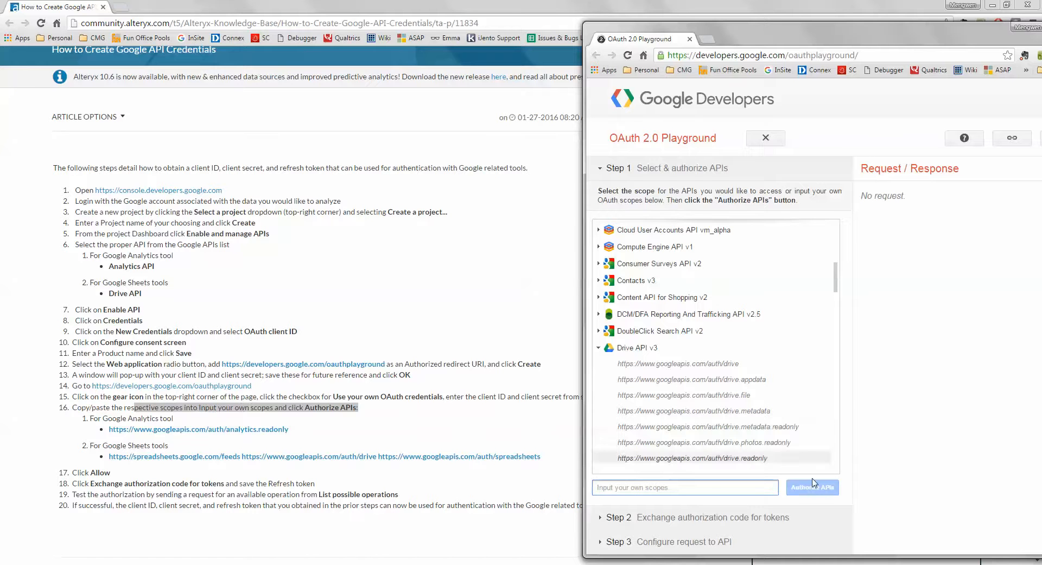
{"action": "right_click", "coordinate": [136, 456]}
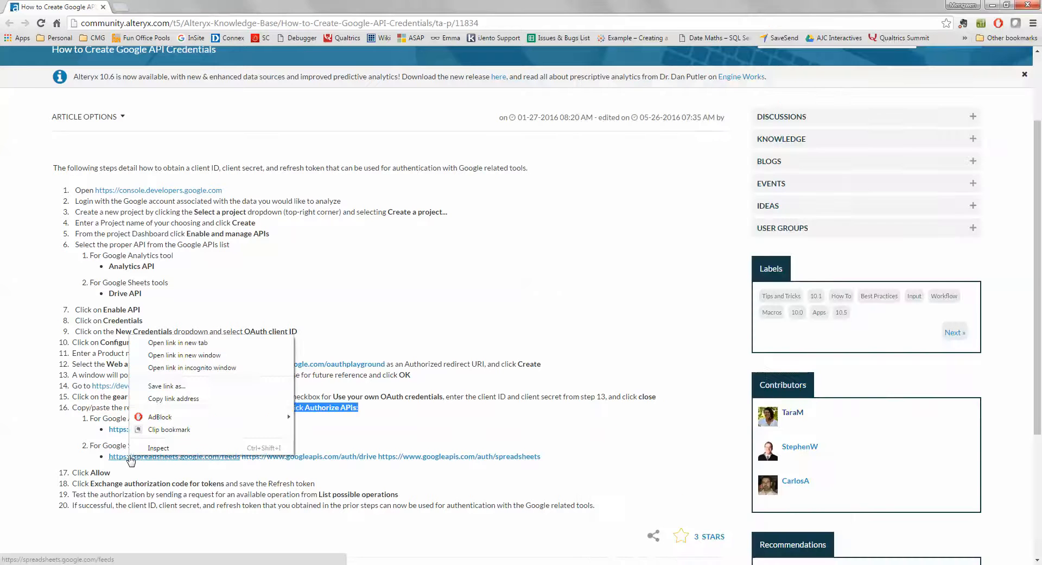
{"action": "left_click", "coordinate": [173, 399]}
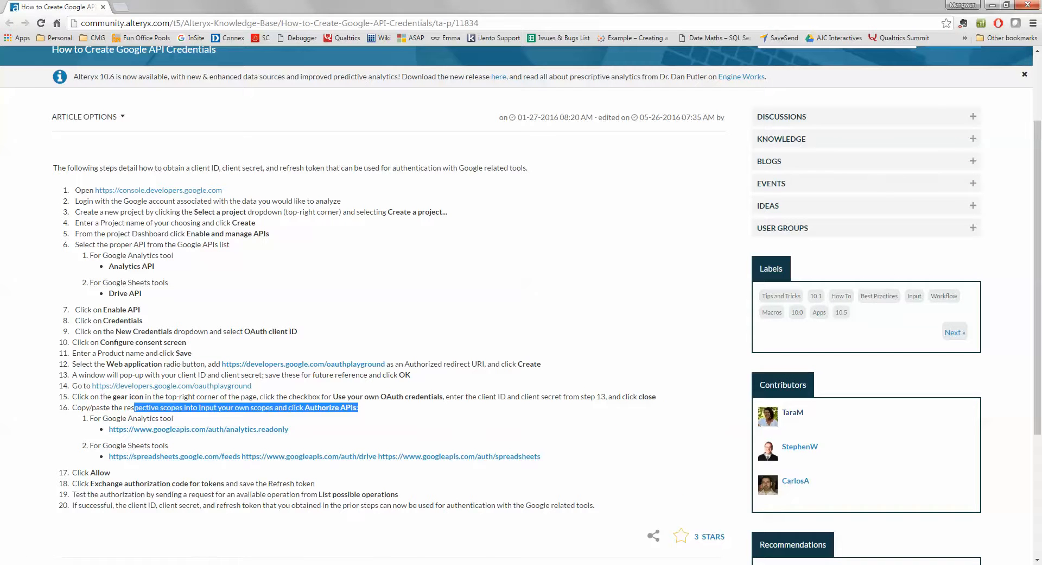
{"action": "left_click", "coordinate": [192, 564]}
{"action": "left_click", "coordinate": [309, 520]}
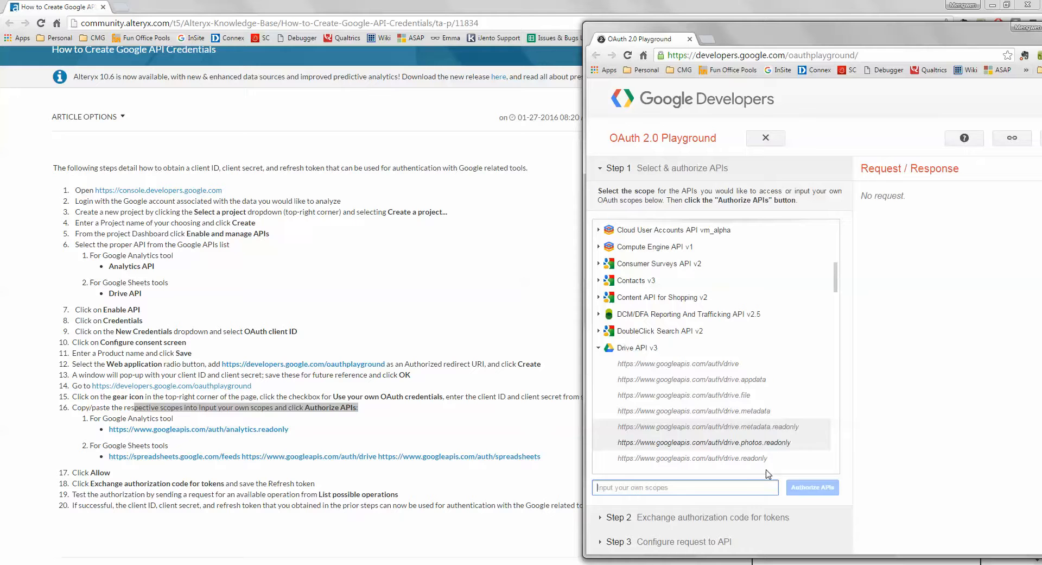
{"action": "right_click", "coordinate": [743, 487]}
{"action": "left_click", "coordinate": [770, 375]}
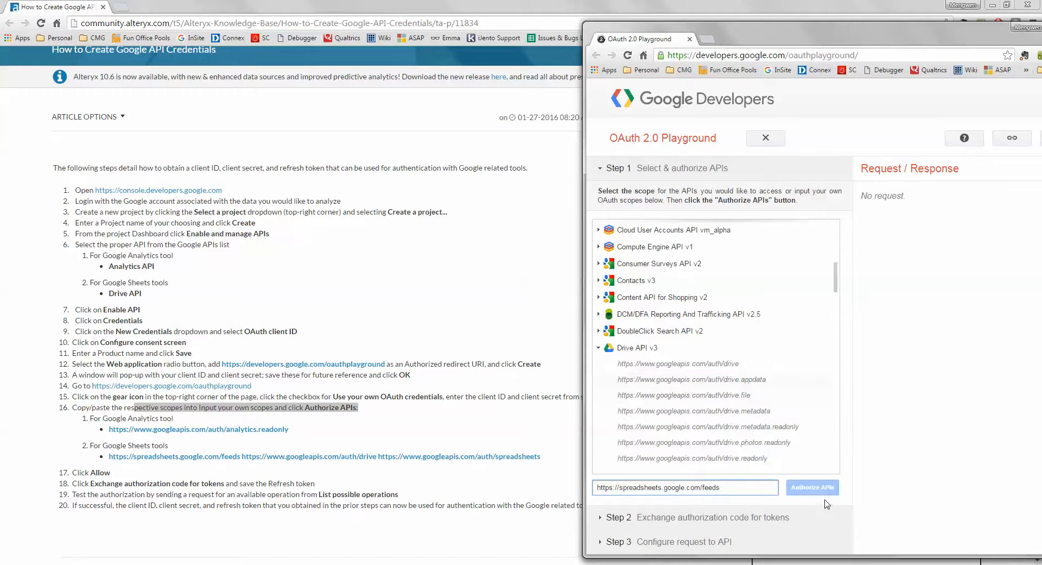
{"action": "left_click", "coordinate": [812, 488]}
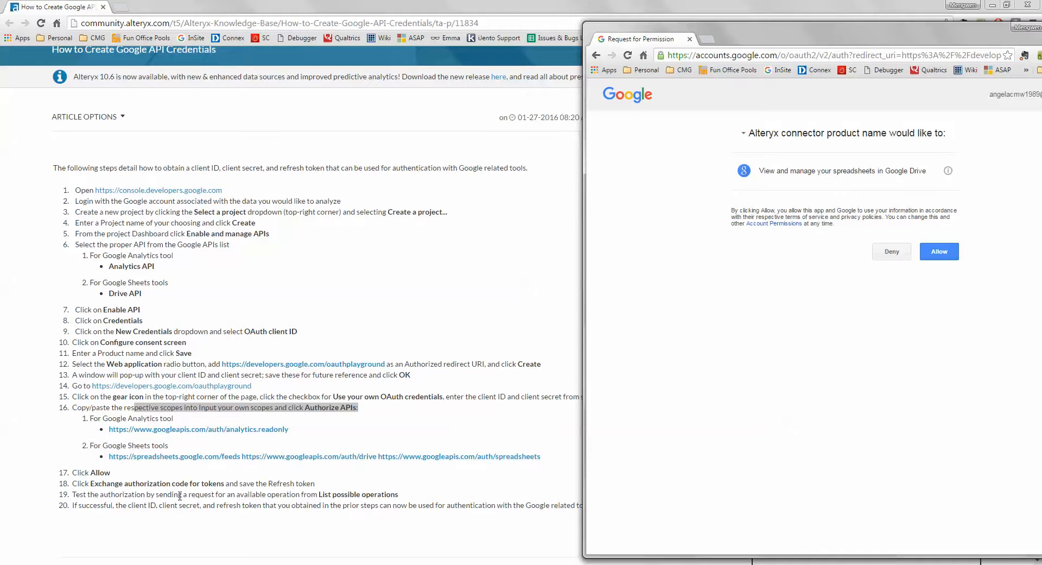
{"action": "left_click", "coordinate": [944, 256]}
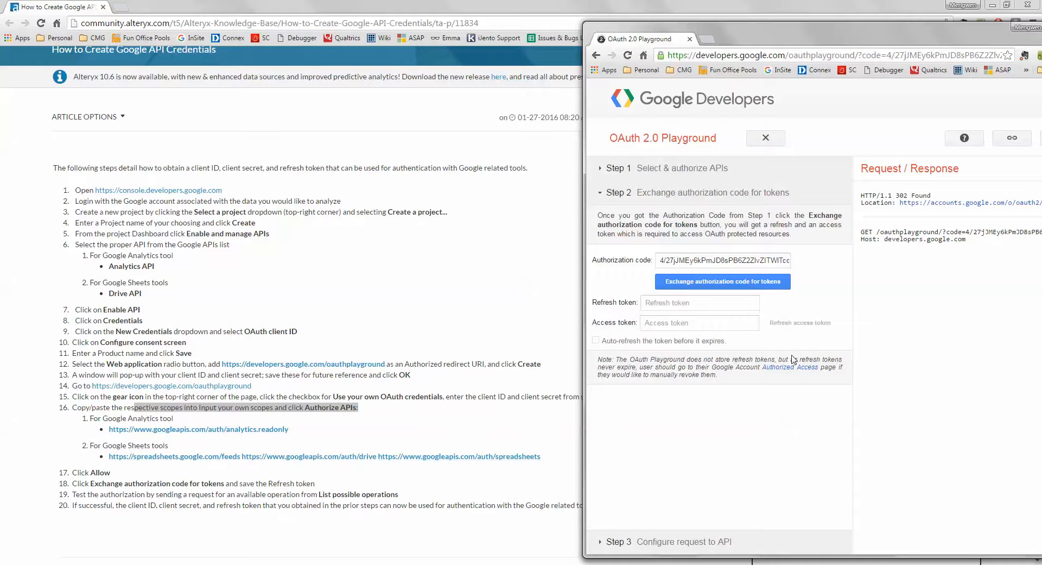
Exchange the authorization code for tokens in the OAuth 2.0 Playground and highlight the article's step 19 about listing possible operations.
{"action": "left_click", "coordinate": [697, 282]}
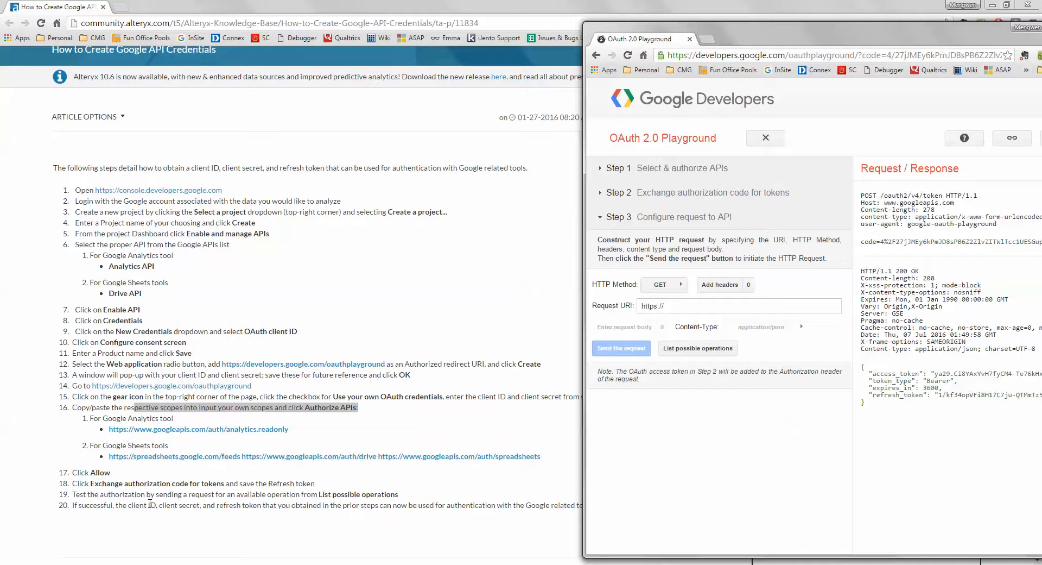
{"action": "left_click", "coordinate": [222, 495]}
{"action": "left_click_drag", "start_coordinate": [223, 495], "coordinate": [398, 495]}
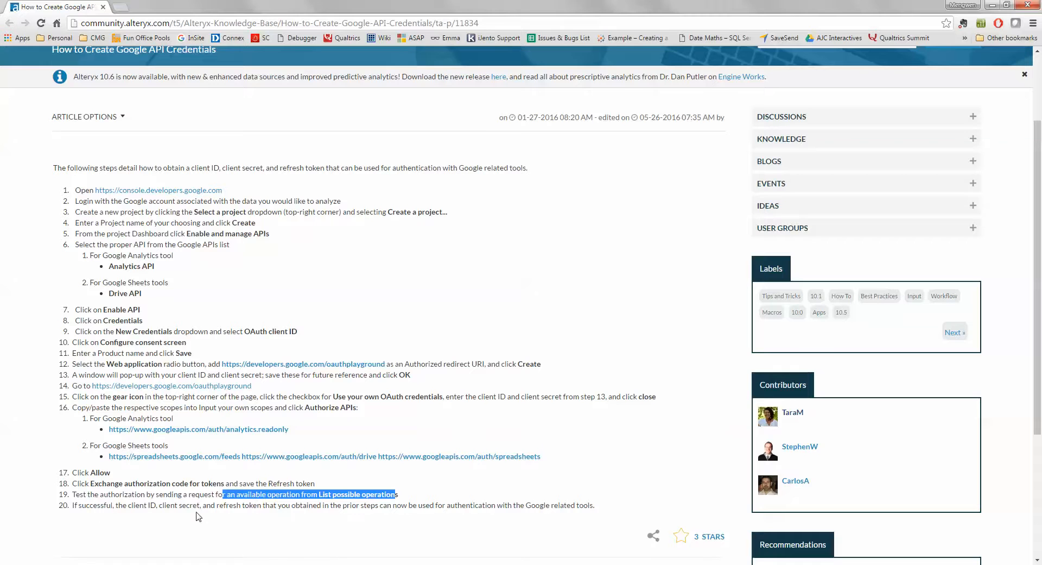
Maximize the OAuth 2.0 Playground window and check the list of possible API operations for the access token.
{"action": "left_click_drag", "start_coordinate": [635, 2], "coordinate": [163, 1]}
{"action": "left_click_drag", "start_coordinate": [874, 4], "coordinate": [584, 59]}
{"action": "double_click", "coordinate": [832, 36]}
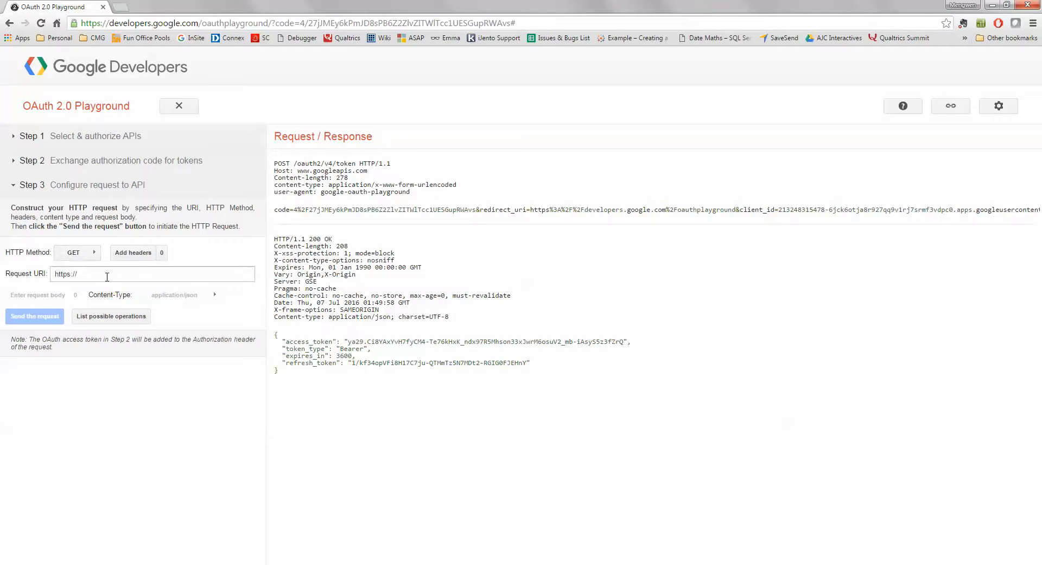
{"action": "left_click", "coordinate": [131, 318]}
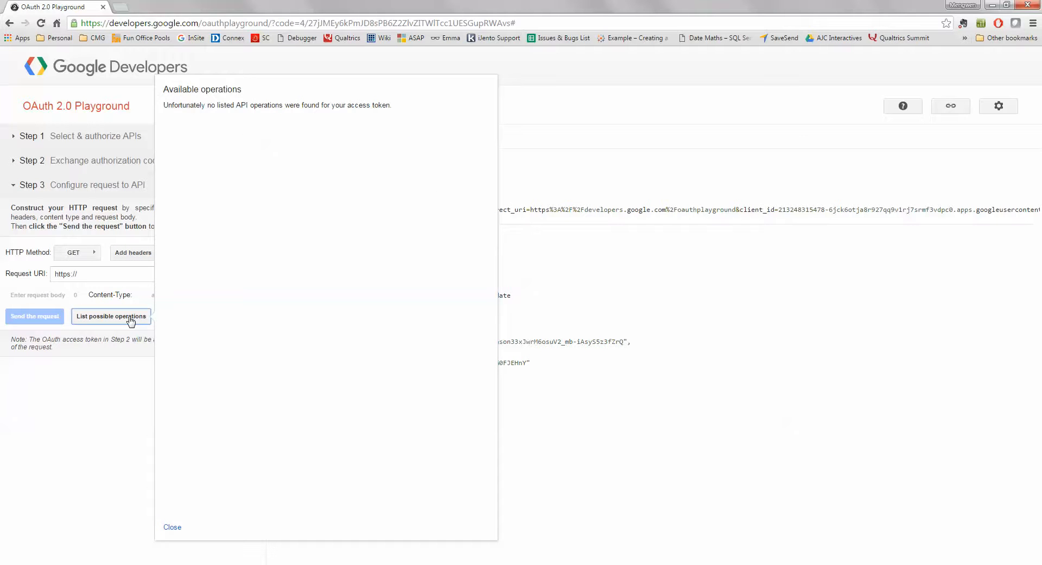
{"action": "left_click", "coordinate": [173, 527]}
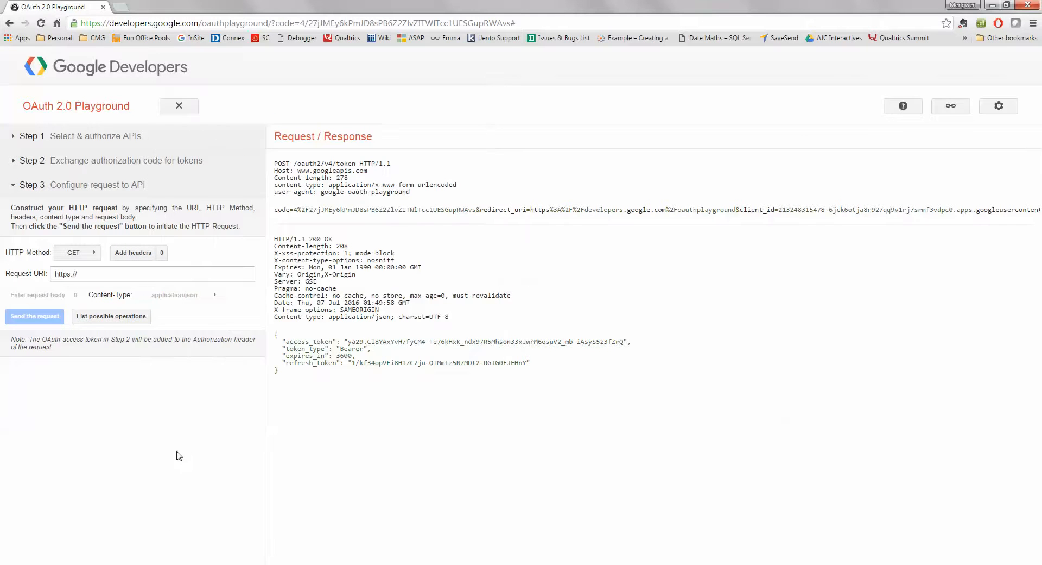
Copy the refresh token from the playground response into the Refresh Token field of Alteryx Designer's Google Sheets Input tool and connect.
{"action": "left_click_drag", "start_coordinate": [353, 365], "coordinate": [529, 366]}
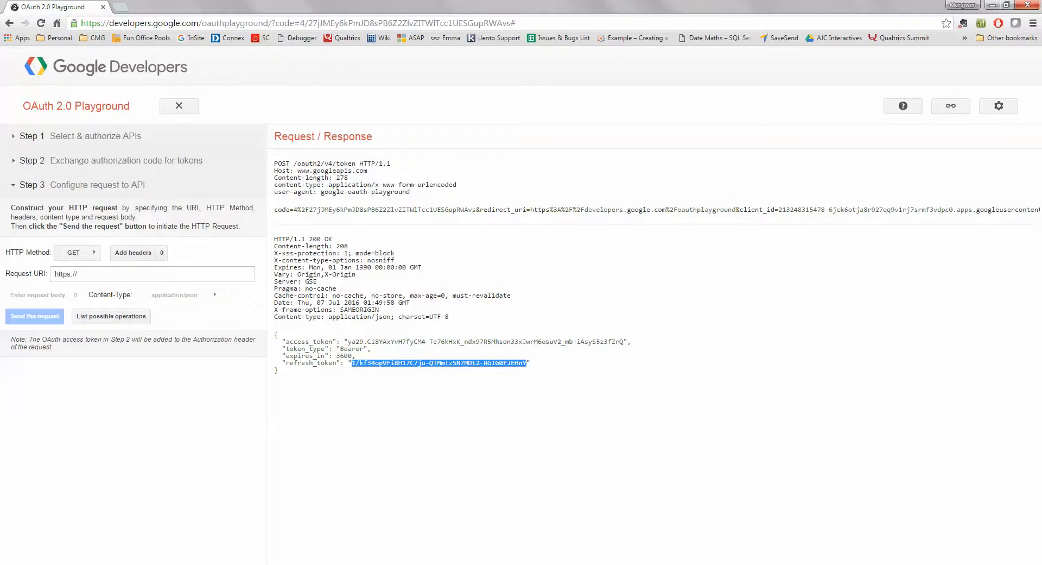
{"action": "key", "text": "alt+Tab"}
{"action": "left_click", "coordinate": [59, 228]}
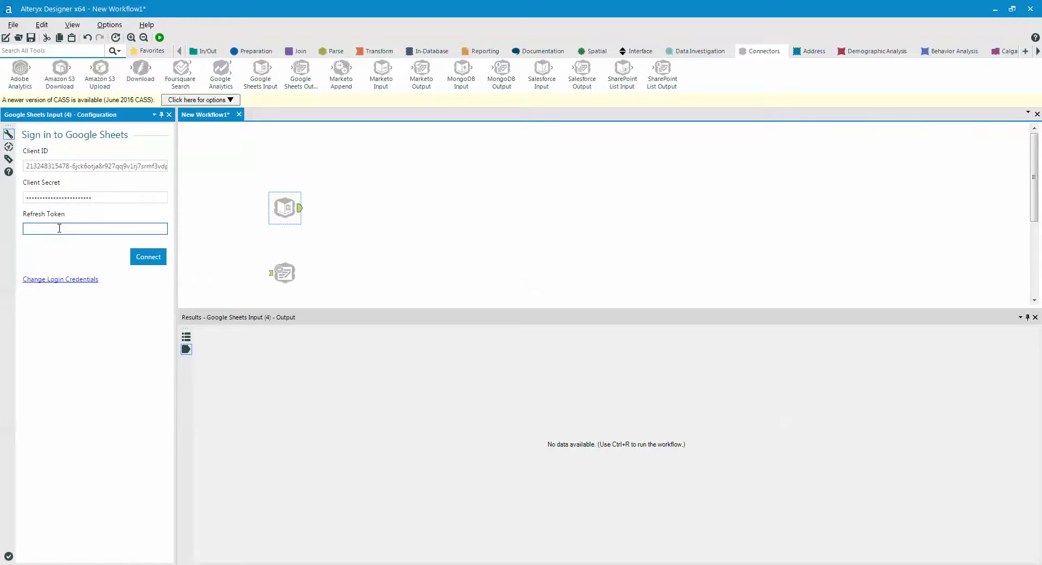
{"action": "key", "text": "ctrl+v"}
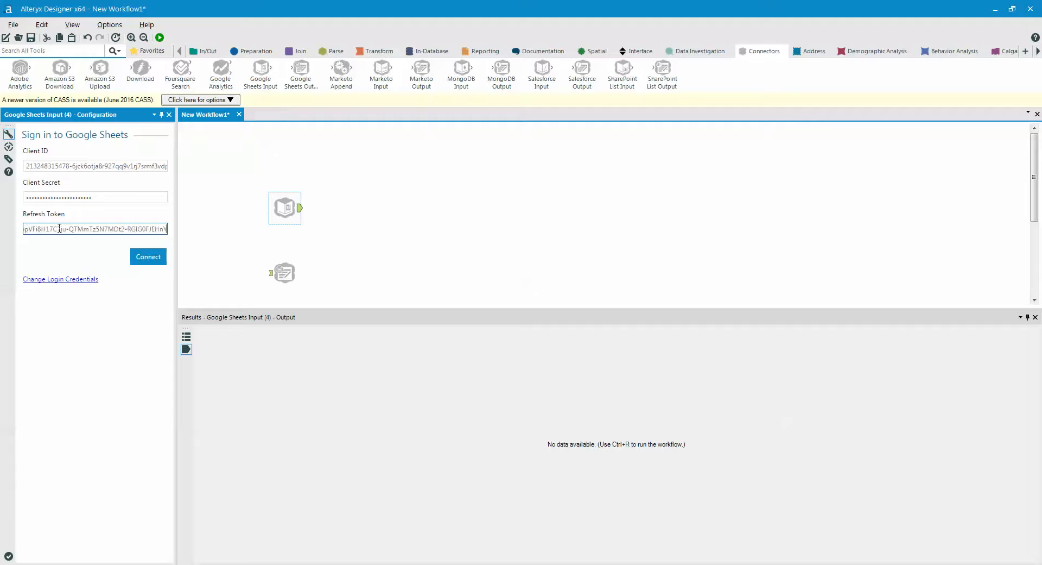
{"action": "left_click", "coordinate": [154, 265]}
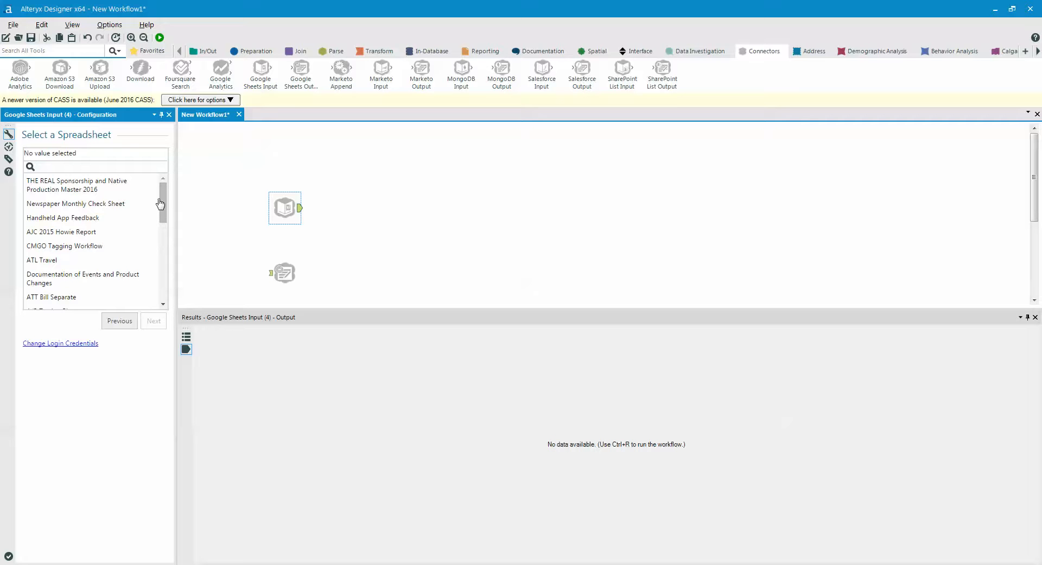
Choose Sheet1 of the Interactives spreadsheet as the input, with the first row containing field names, and finish the configuration.
{"action": "left_click_drag", "start_coordinate": [163, 203], "coordinate": [164, 268]}
{"action": "left_click", "coordinate": [53, 239]}
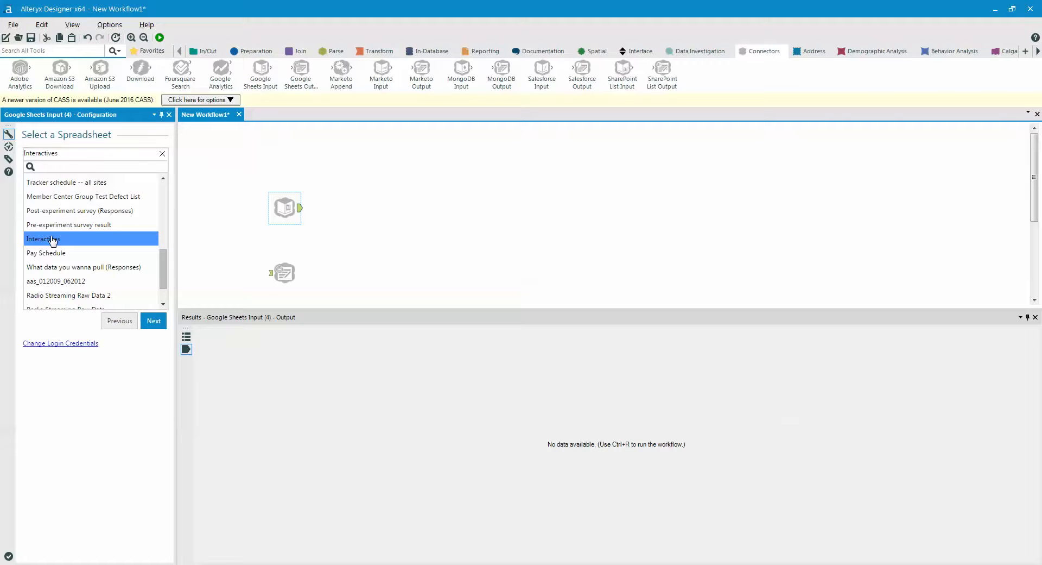
{"action": "left_click", "coordinate": [155, 321]}
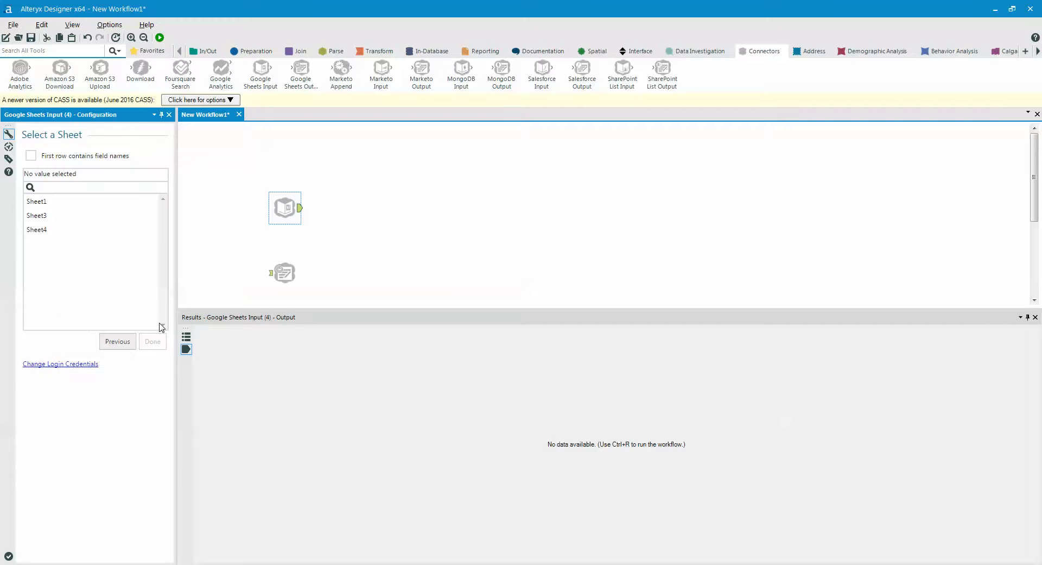
{"action": "left_click", "coordinate": [39, 202]}
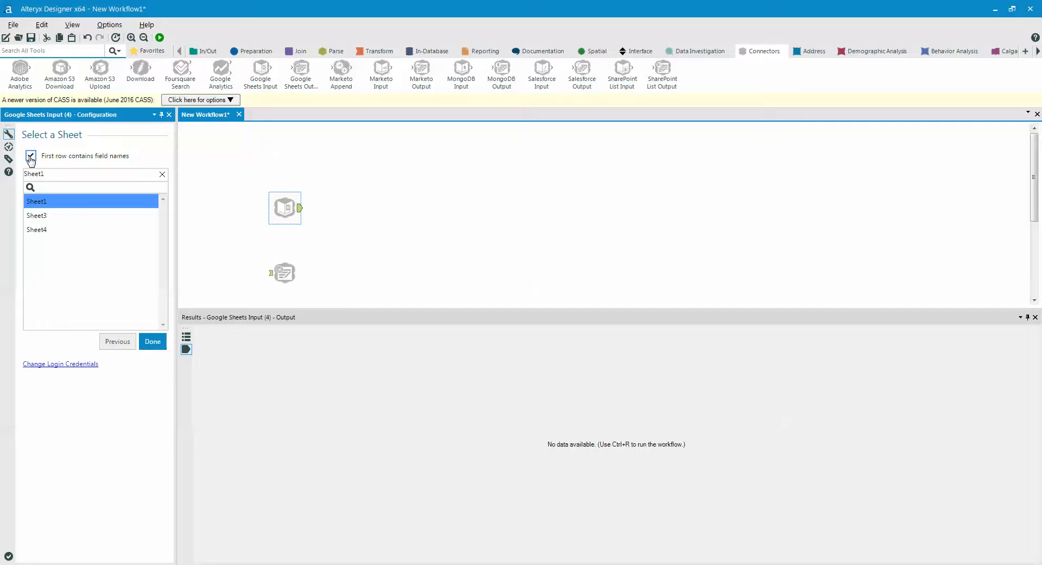
{"action": "left_click", "coordinate": [157, 342]}
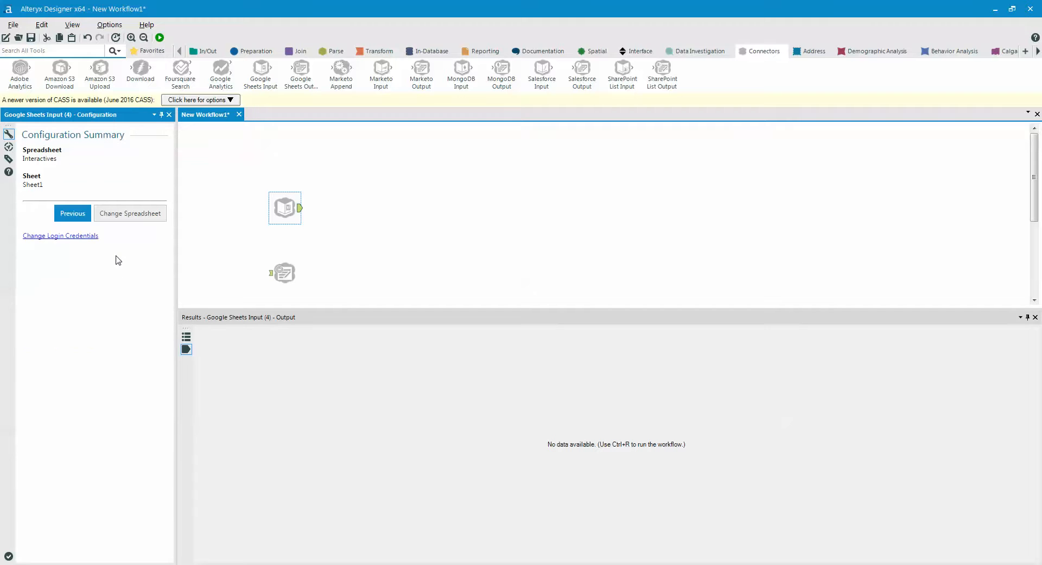
Attach a Browse tool to the Google Sheets Input's output and delete the Google Sheets Output tool from the canvas.
{"action": "left_click", "coordinate": [157, 51]}
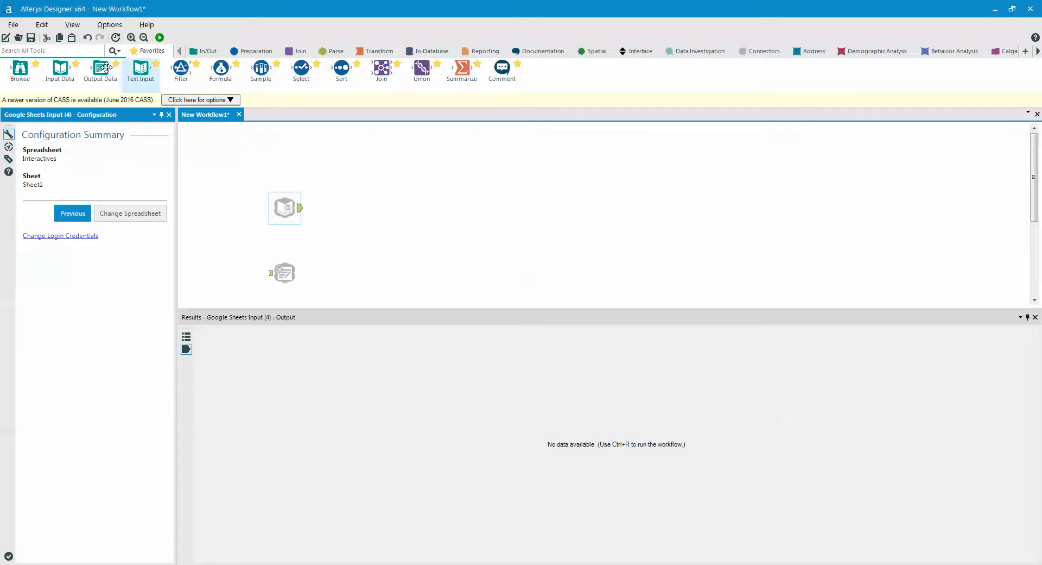
{"action": "left_click_drag", "start_coordinate": [20, 69], "coordinate": [350, 208]}
{"action": "left_click", "coordinate": [284, 277]}
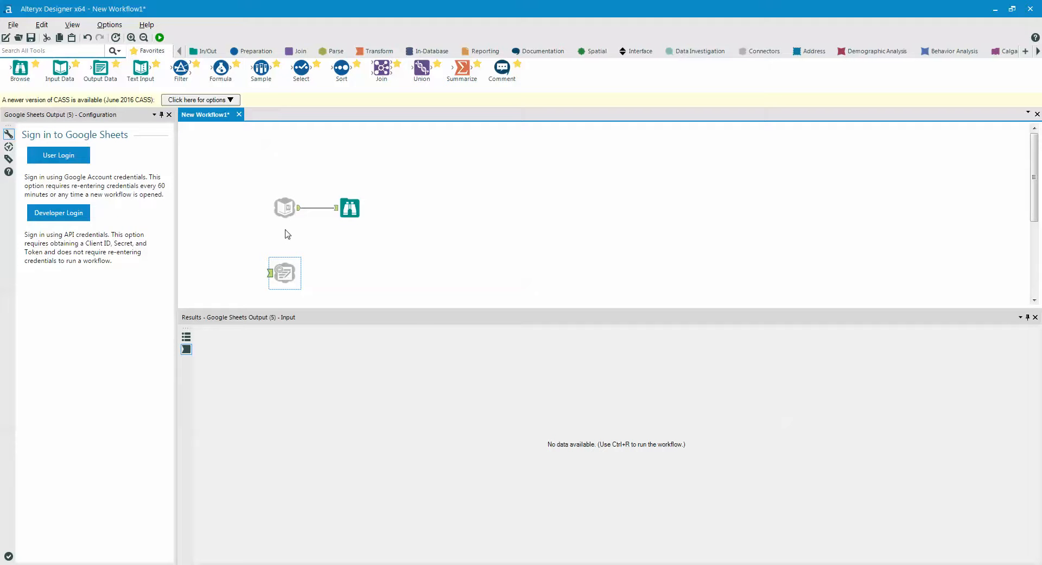
{"action": "key", "text": "Delete"}
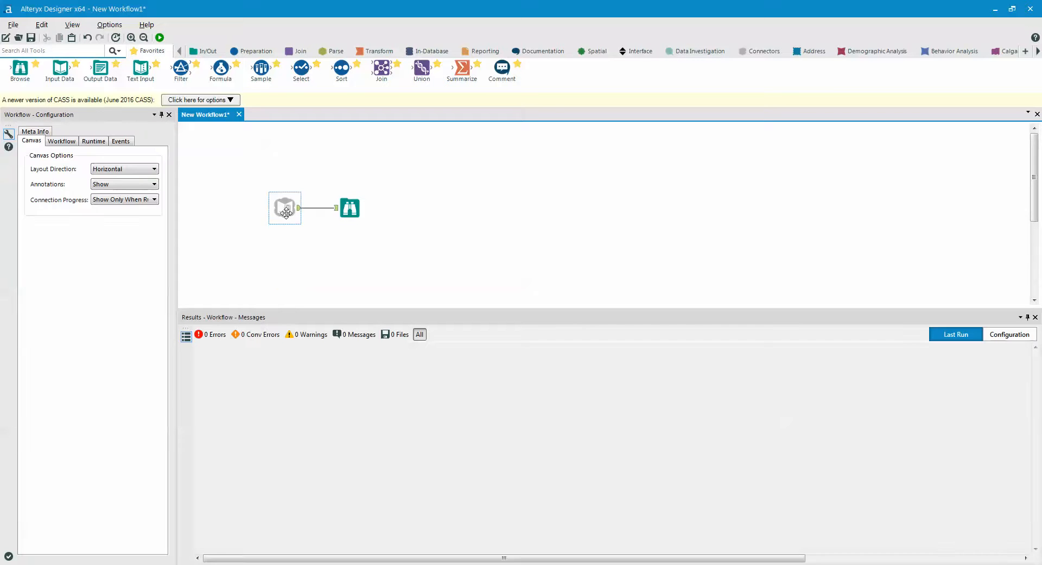
Run the workflow, dismiss the completion message and look through the records in the Browse tool's results.
{"action": "left_click", "coordinate": [160, 38]}
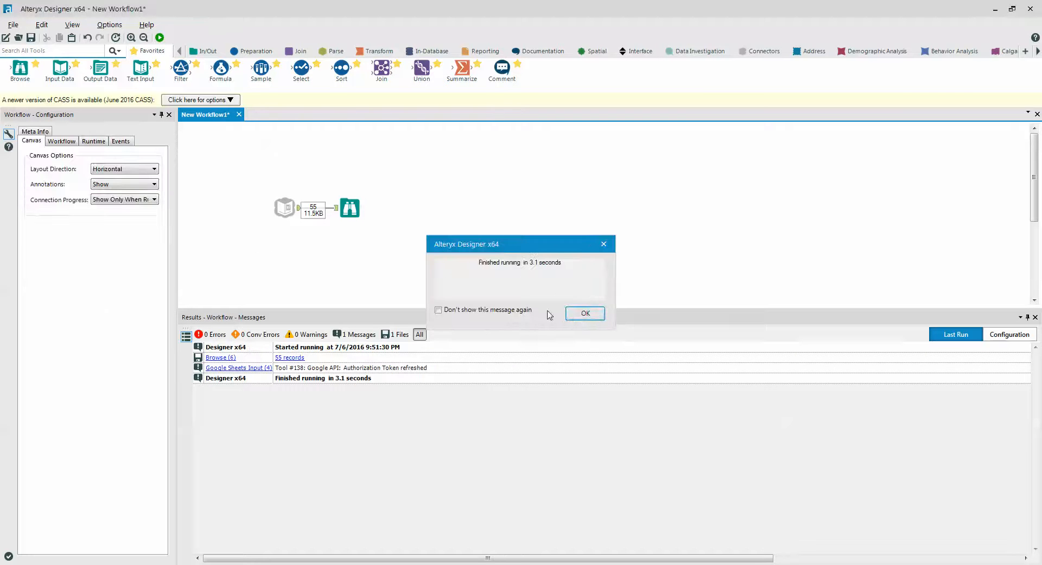
{"action": "left_click", "coordinate": [585, 312]}
{"action": "left_click", "coordinate": [349, 208]}
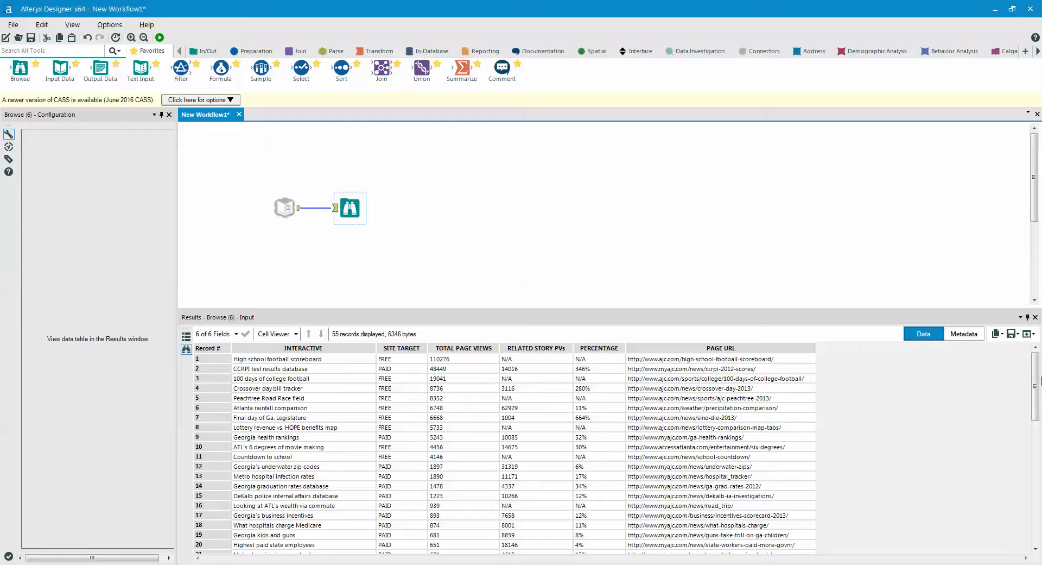
{"action": "mouse_move", "coordinate": [1038, 369]}
{"action": "left_mouse_down"}
{"action": "mouse_move", "coordinate": [1038, 505]}
{"action": "mouse_move", "coordinate": [1029, 353]}
{"action": "left_mouse_up"}
Review the Google Sheets Input tool's configuration summary and output data, then deselect the tool.
{"action": "left_click", "coordinate": [260, 254]}
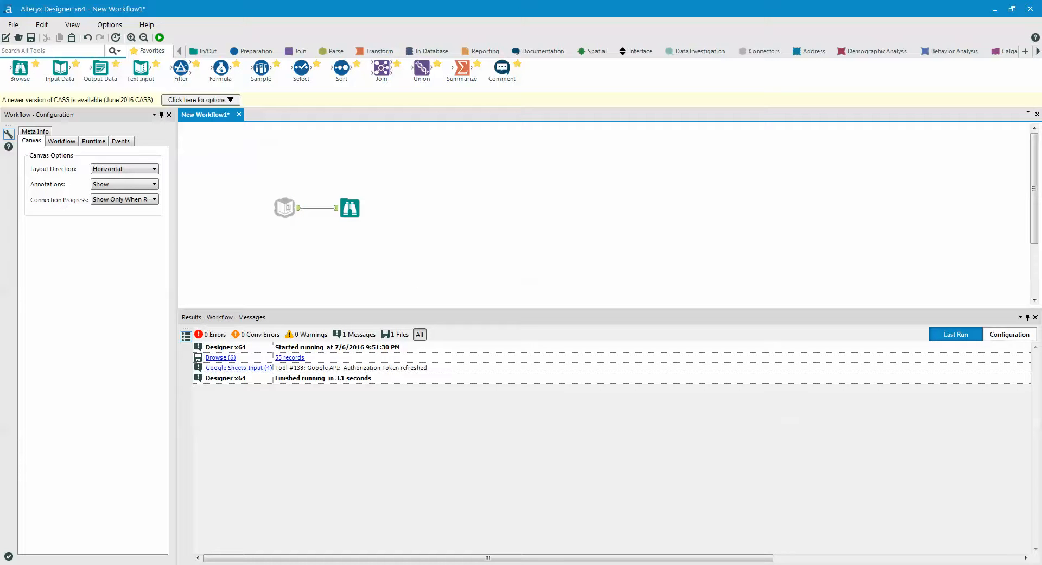
{"action": "left_click", "coordinate": [291, 207]}
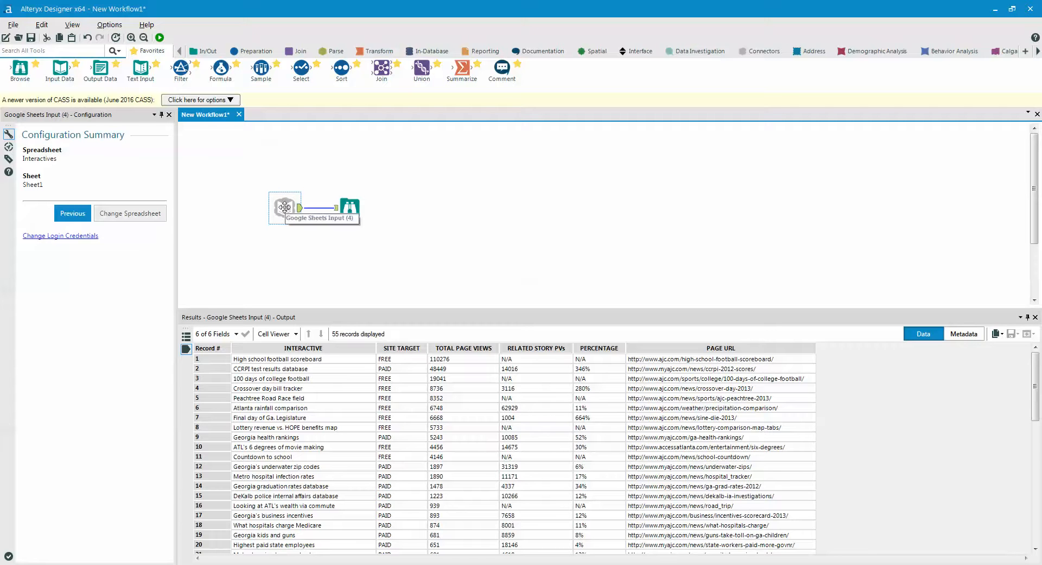
{"action": "left_click", "coordinate": [280, 239]}
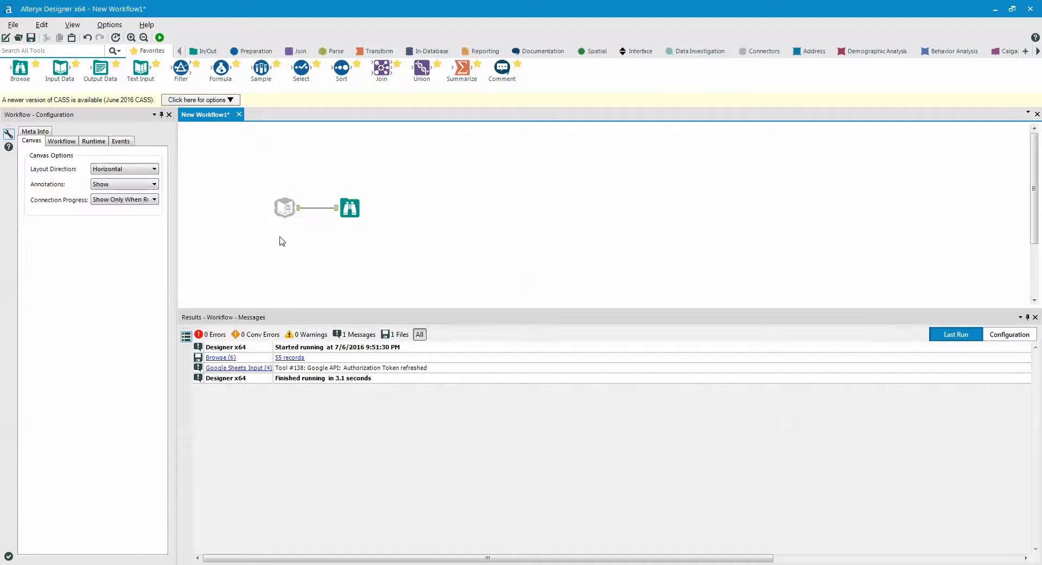